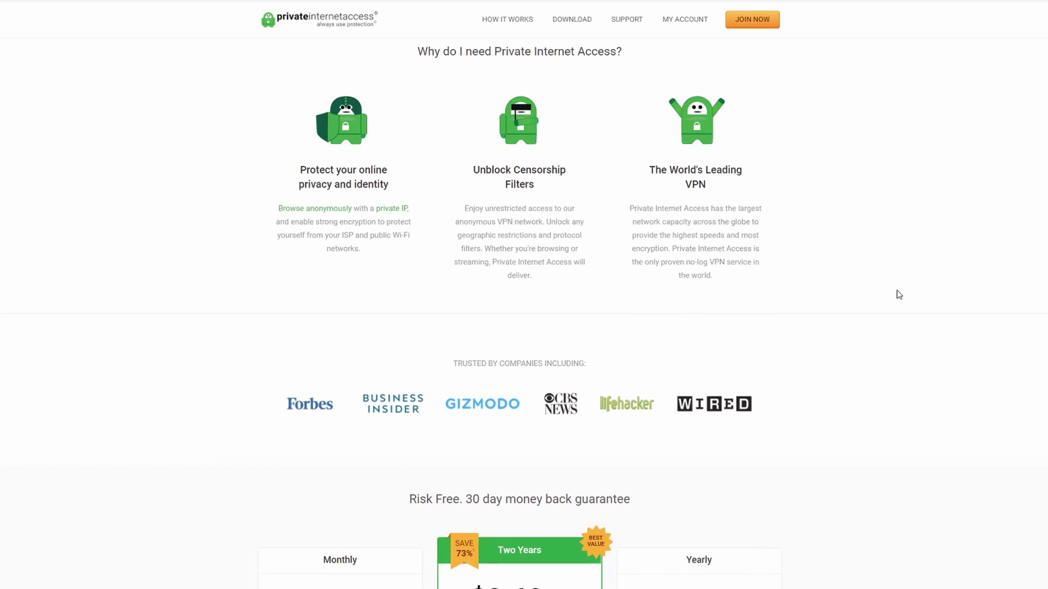
- Open UniVRM-0.59.0 Export humanoid, then move the VRM Exporter window into view and enlarge it
scroll(899, 294, "down", 12)
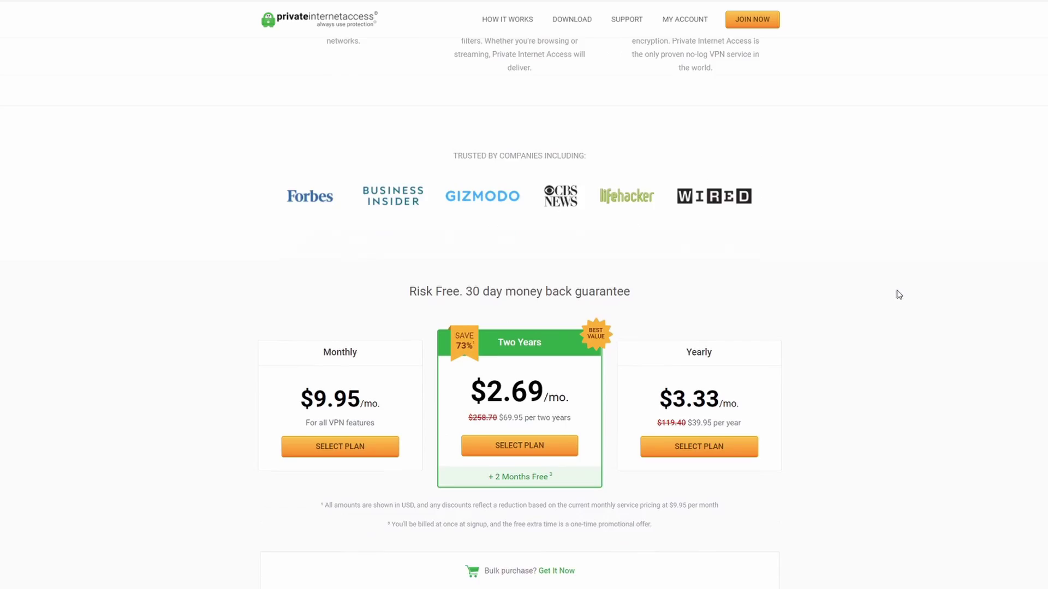
scroll(887, 320, "down", 2)
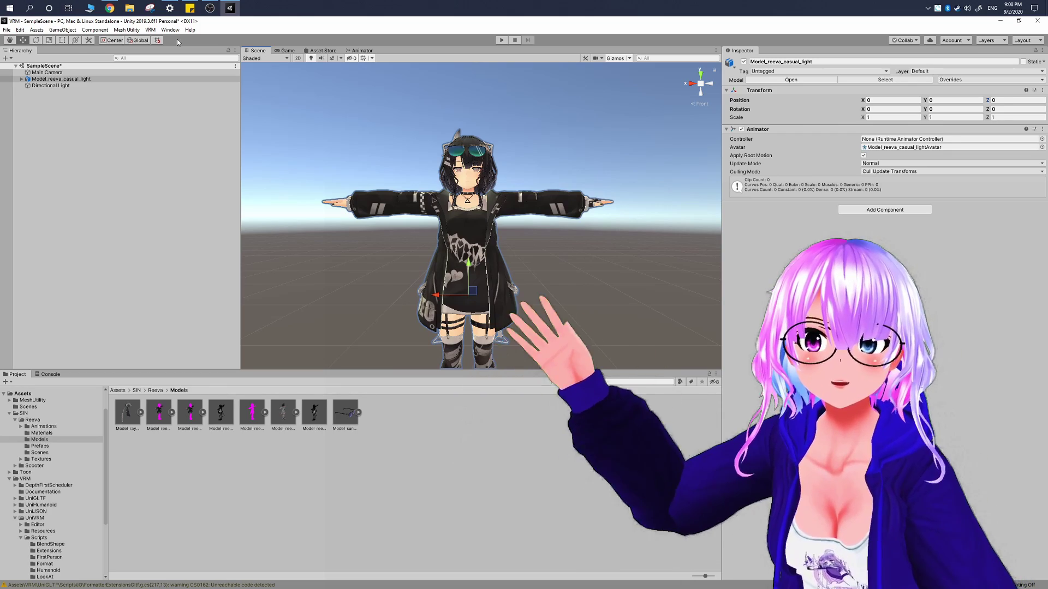
left_click(150, 30)
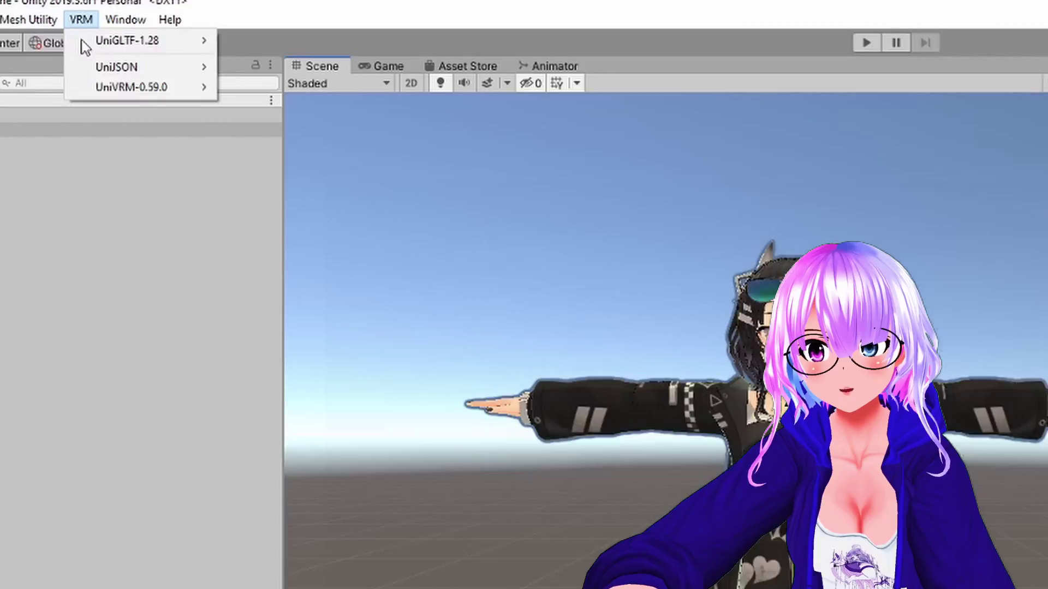
mouse_move(173, 60)
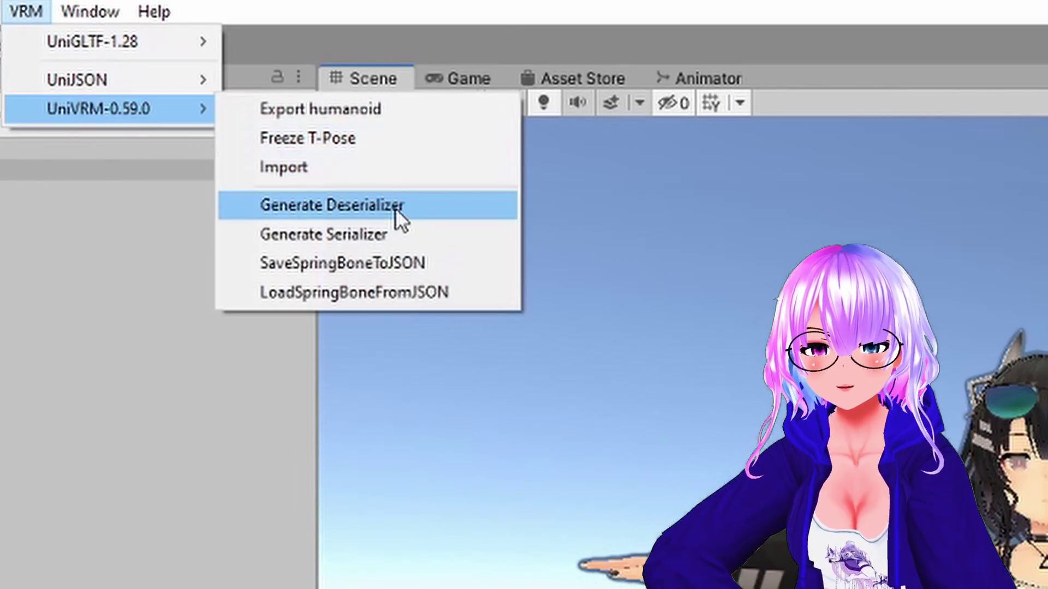
left_click(382, 109)
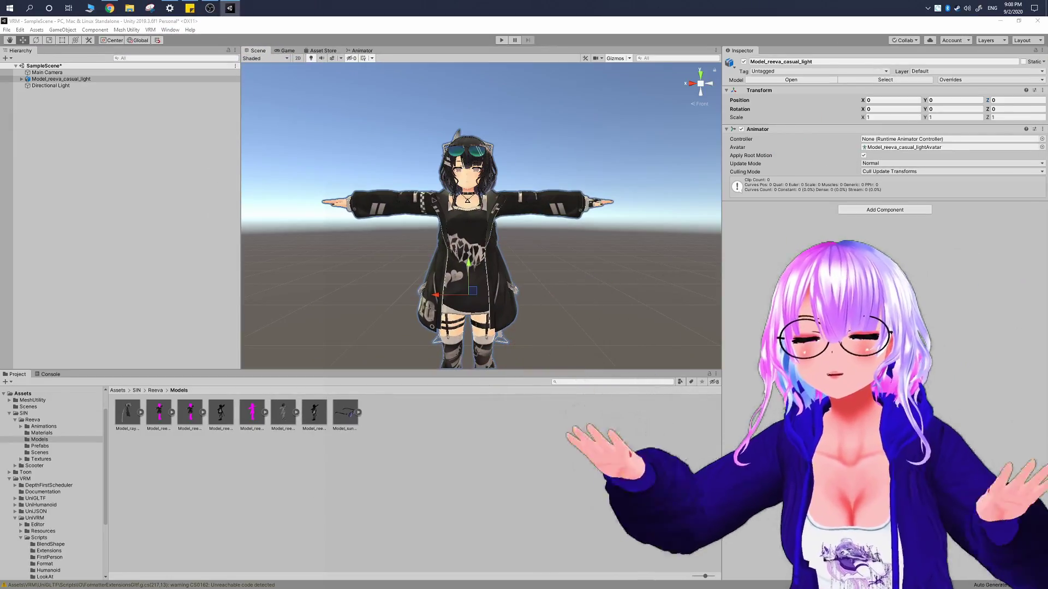
left_click_drag(1008, 52, 570, 74)
left_click_drag(662, 268, 707, 532)
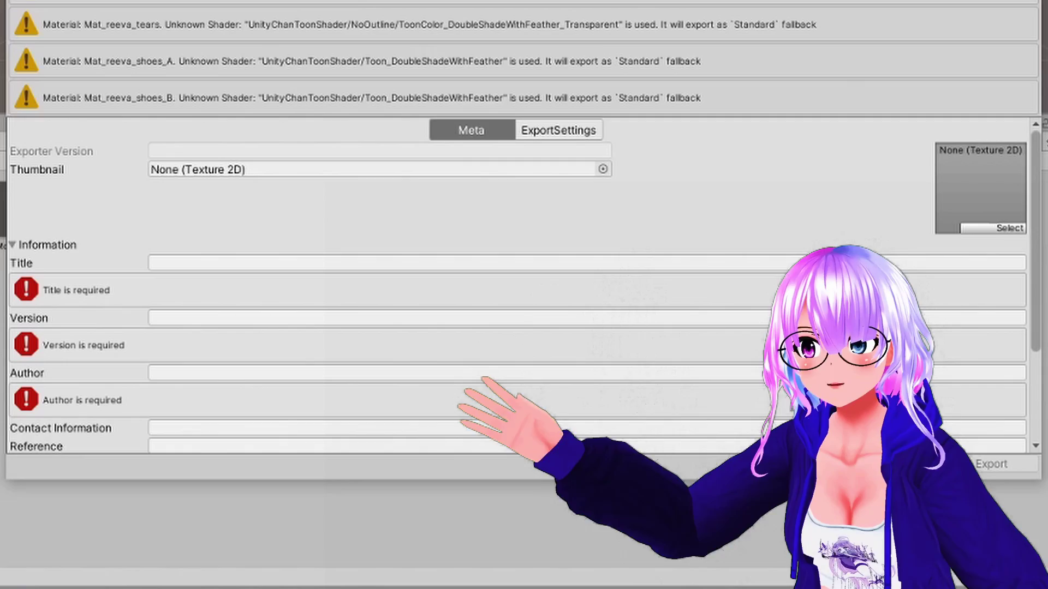
- Enter Title 'fofamit vrm', Version 1 and the author, then save the .vrm into Assets
left_click(302, 262)
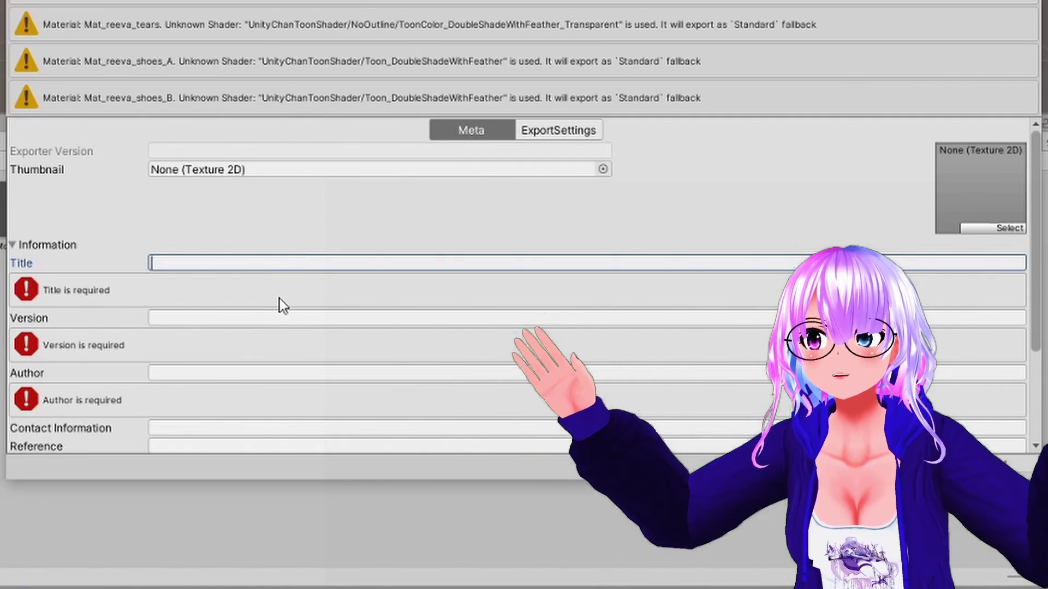
type("fofamit vrm")
key("Tab")
type("1")
key("Tab")
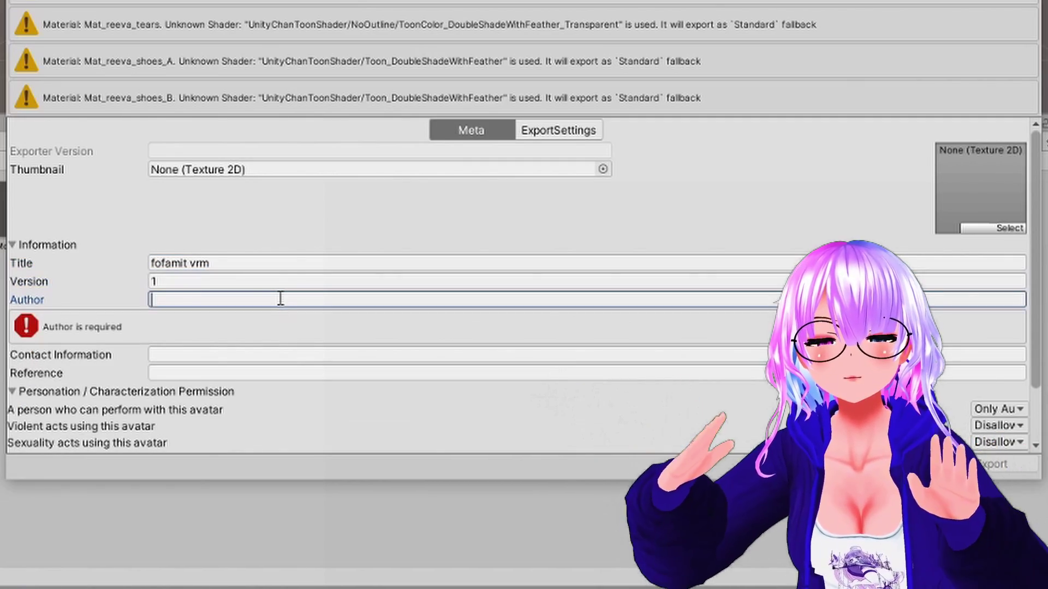
type("fofamit")
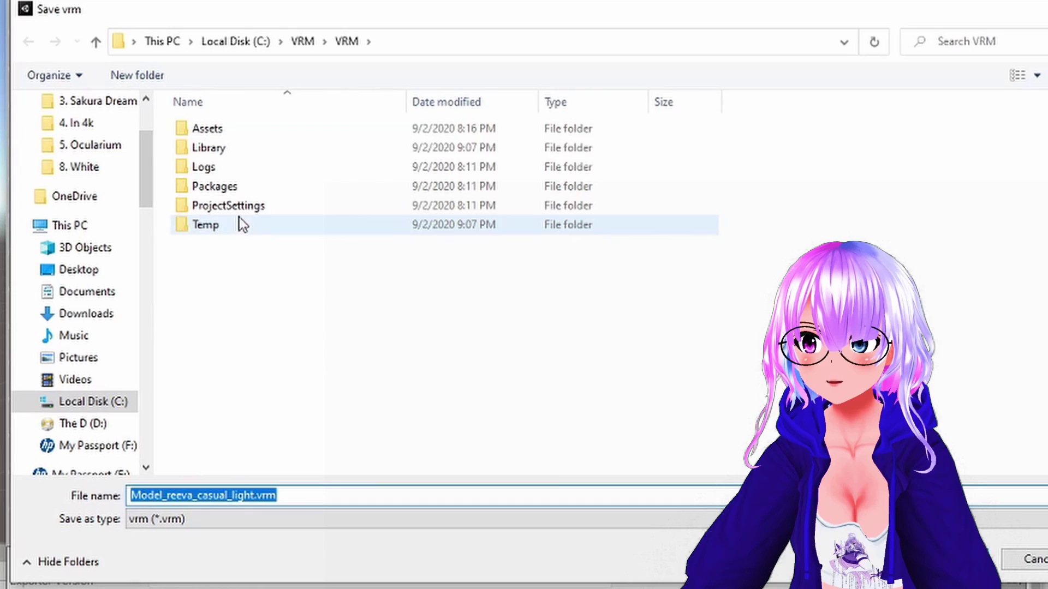
double_click(238, 133)
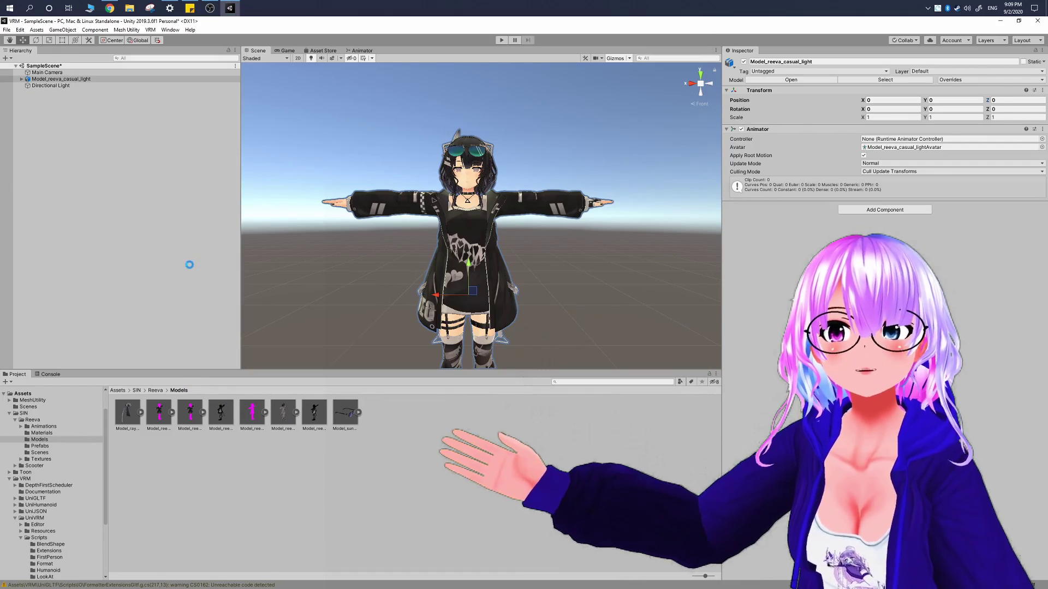
- Drag the Reeva_rollout_light(black) prefab from the VRM Stuff folder into the Scene
key("alt+Tab")
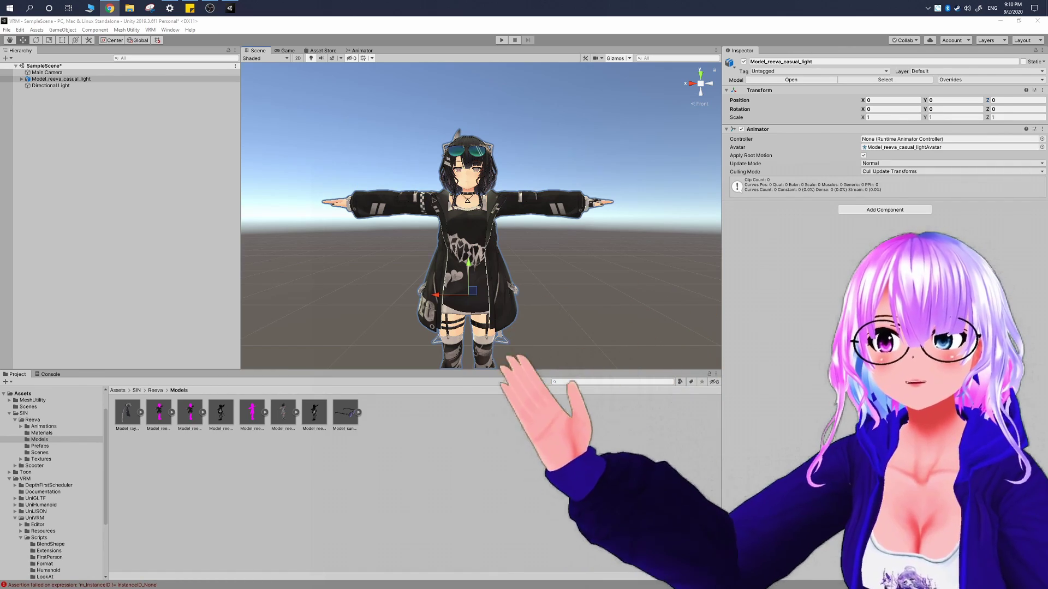
key("alt+Tab")
left_click(122, 389)
double_click(282, 414)
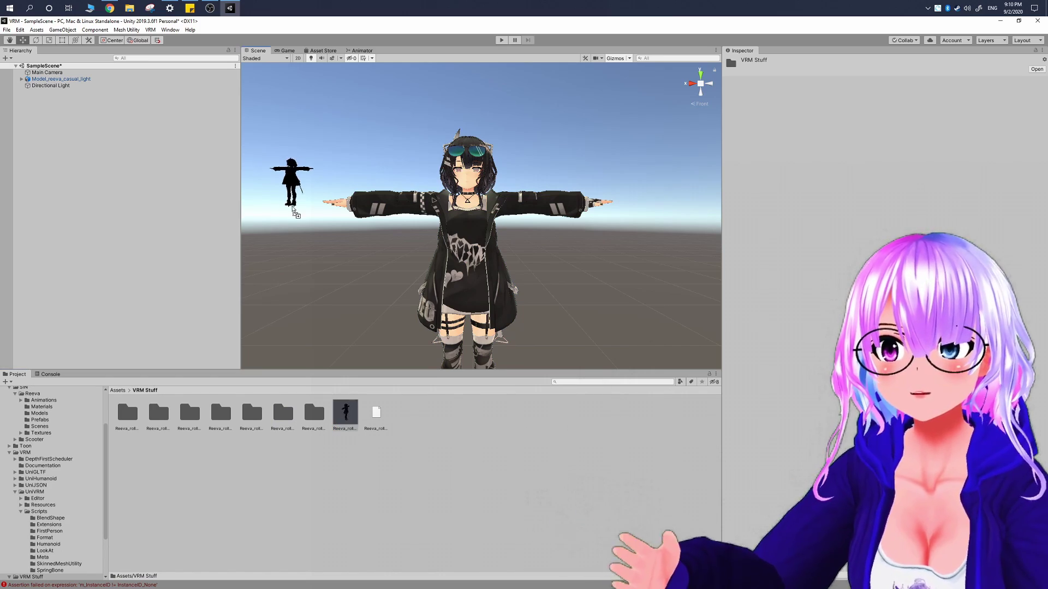
left_click_drag(294, 213, 321, 210)
- Set the model's position to X 2, Z 0 and expand its child objects in the Hierarchy
left_click(887, 102)
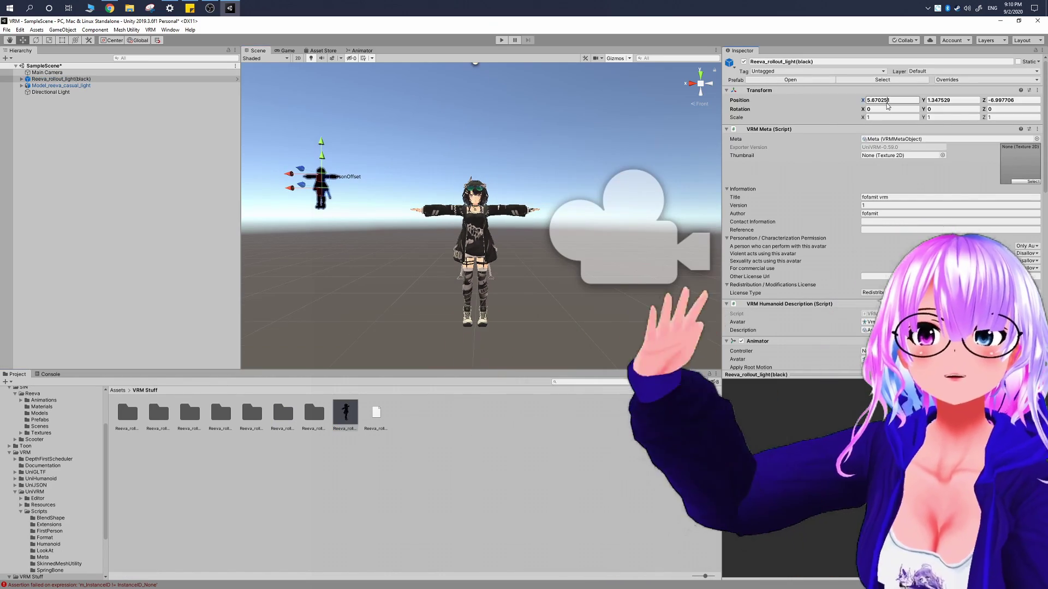
type("2")
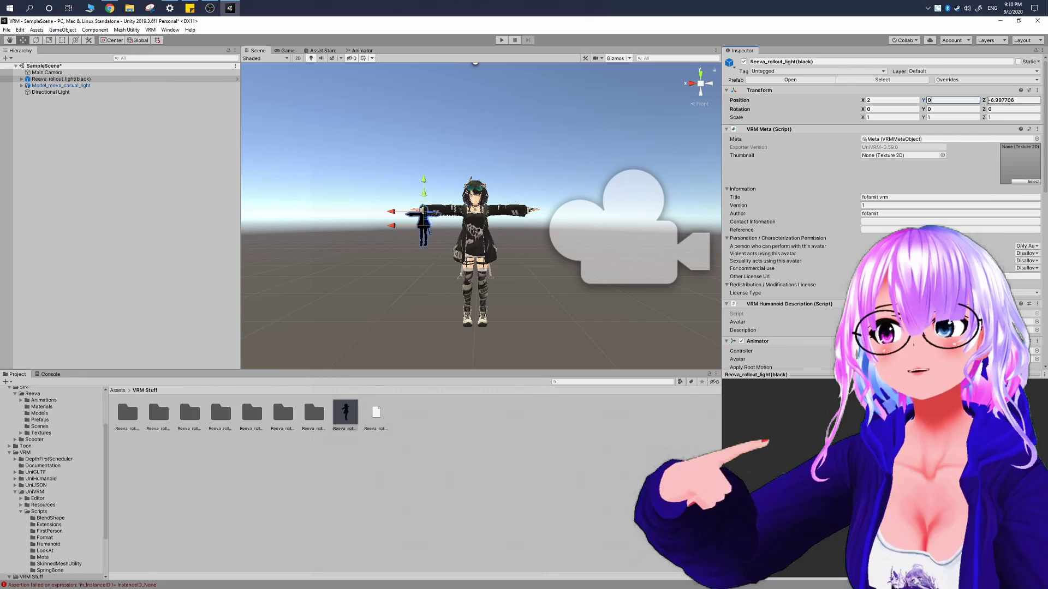
left_click(988, 100)
type("0")
key("Return")
scroll(449, 195, "down", 2)
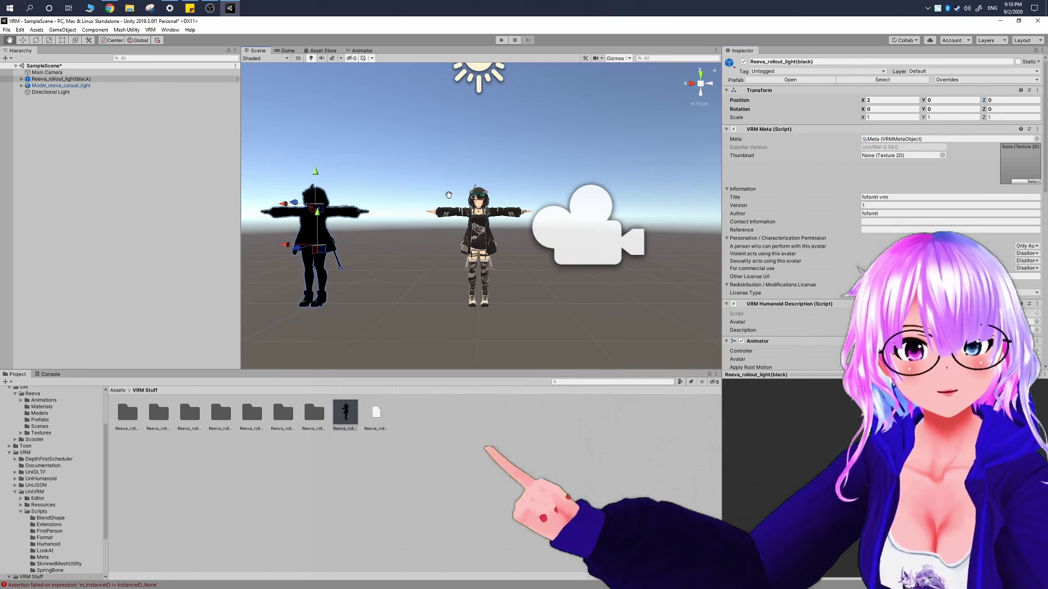
middle_click_drag(448, 195, 555, 193)
scroll(518, 210, "up", 4)
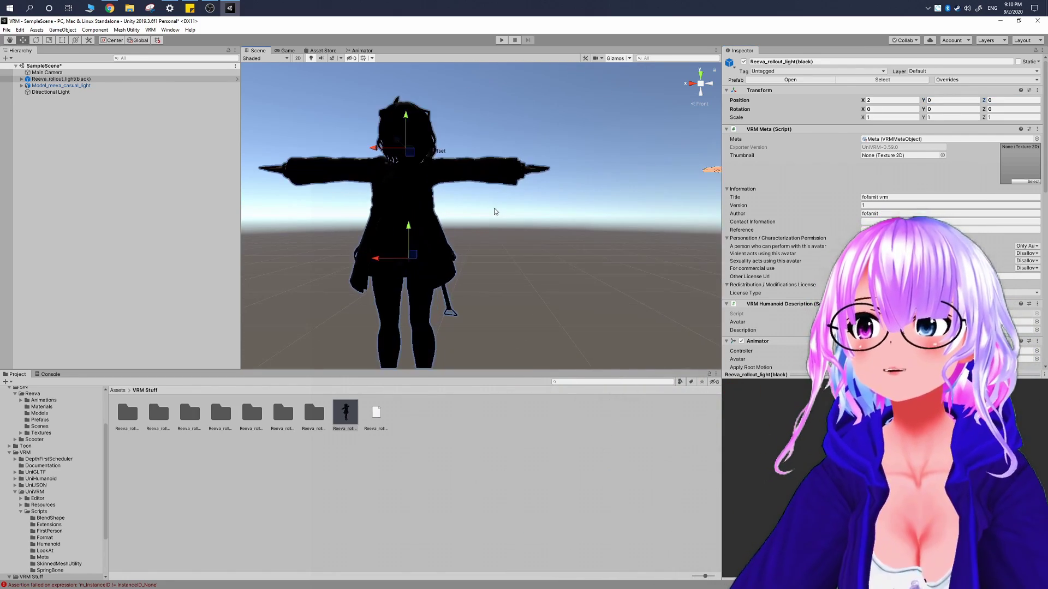
middle_click_drag(495, 211, 615, 191)
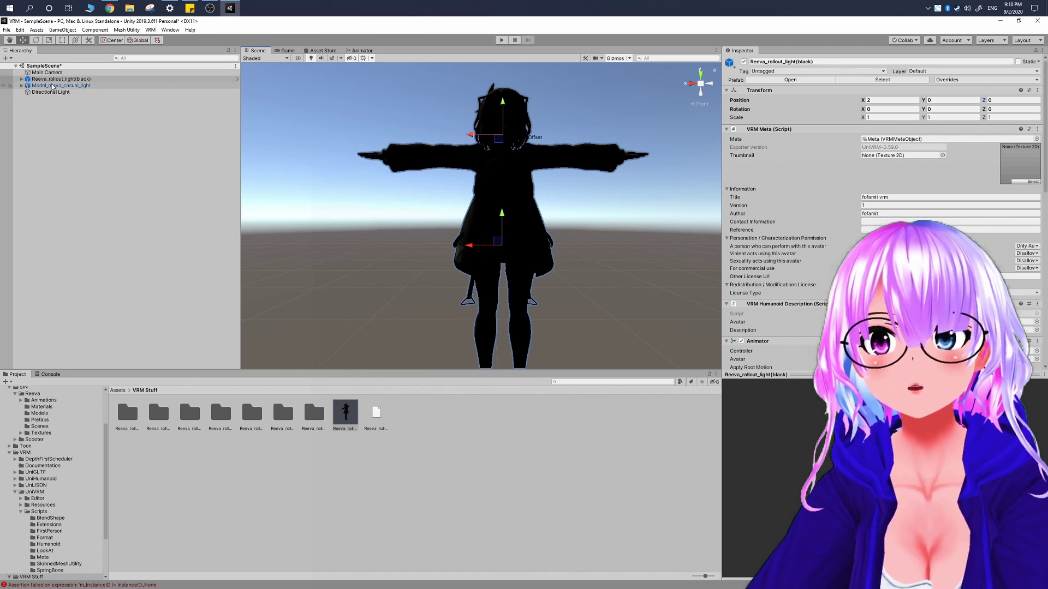
left_click(22, 80)
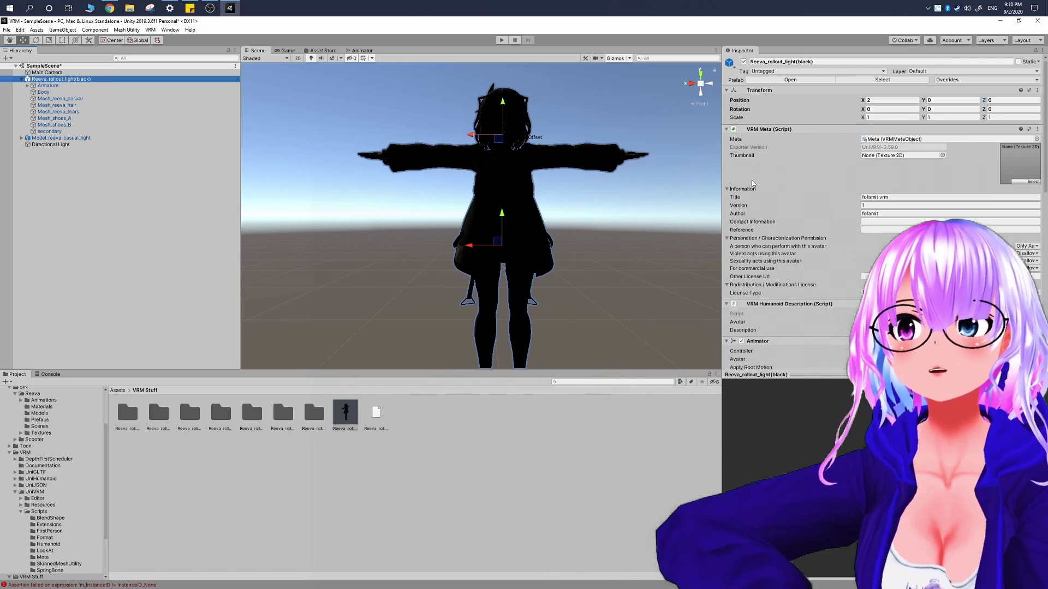
- Select the Body mesh and collapse its blend shape list to inspect its materials
left_click(161, 92)
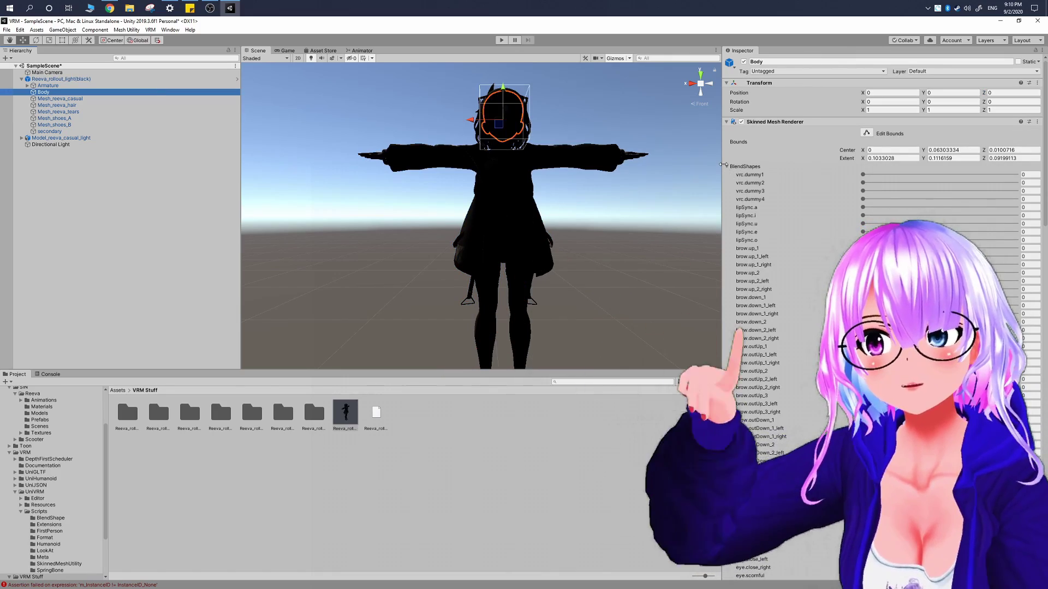
left_click(727, 167)
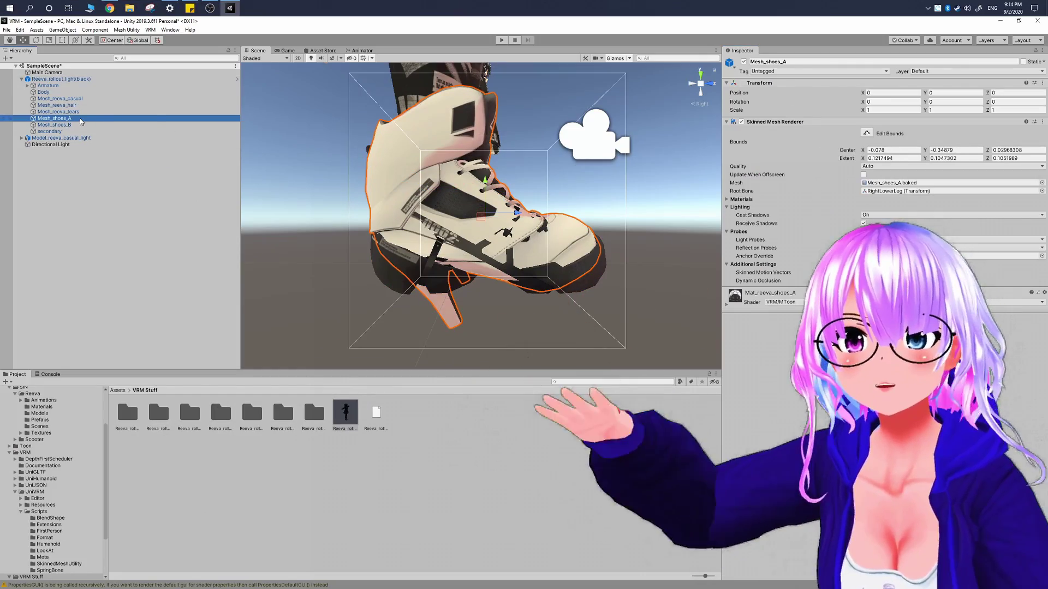
- Delete the 'secondary' object in Prefab Mode, then go back to SampleScene
left_click(136, 195)
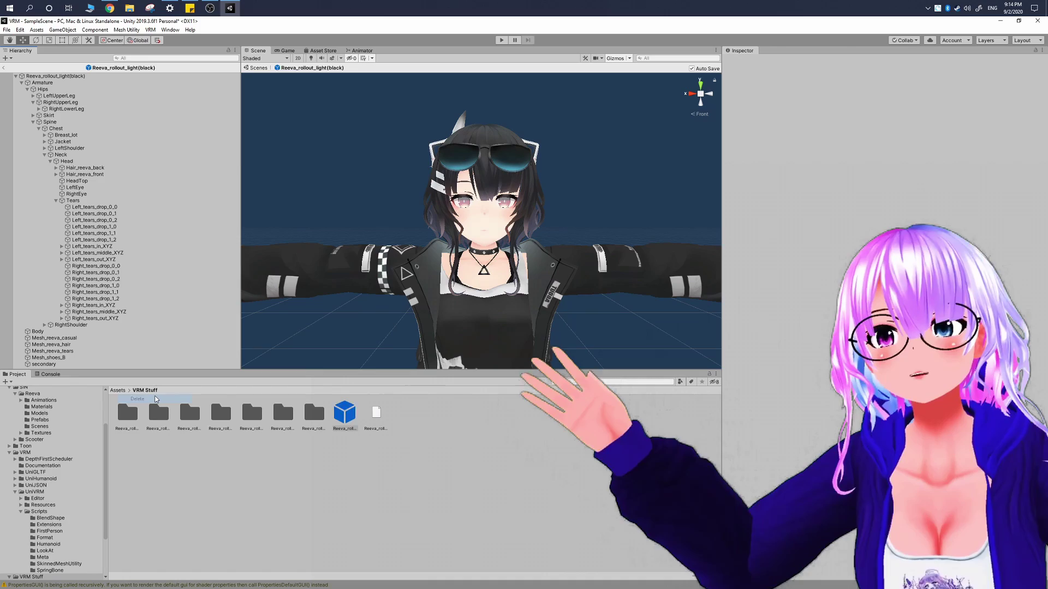
left_click(254, 69)
left_click(49, 124)
right_click(64, 126)
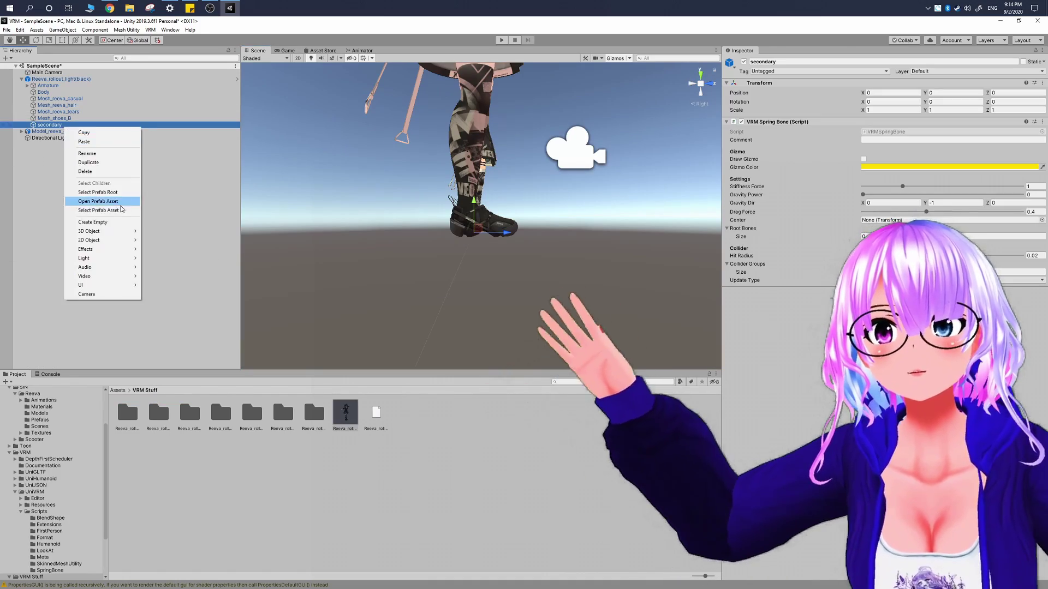
left_click(146, 129)
left_click(146, 127)
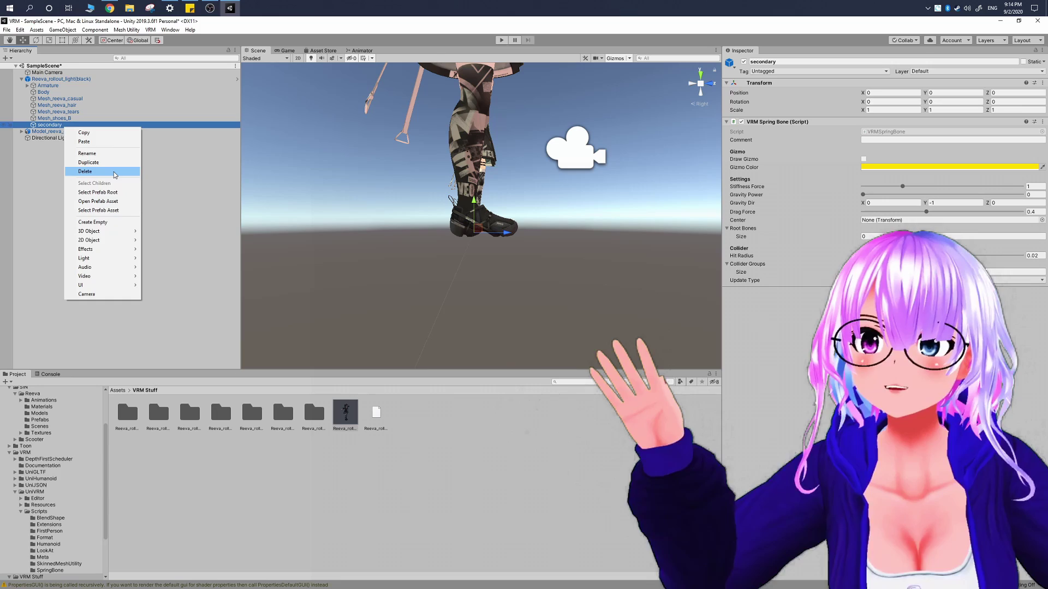
left_click(115, 172)
left_click(546, 326)
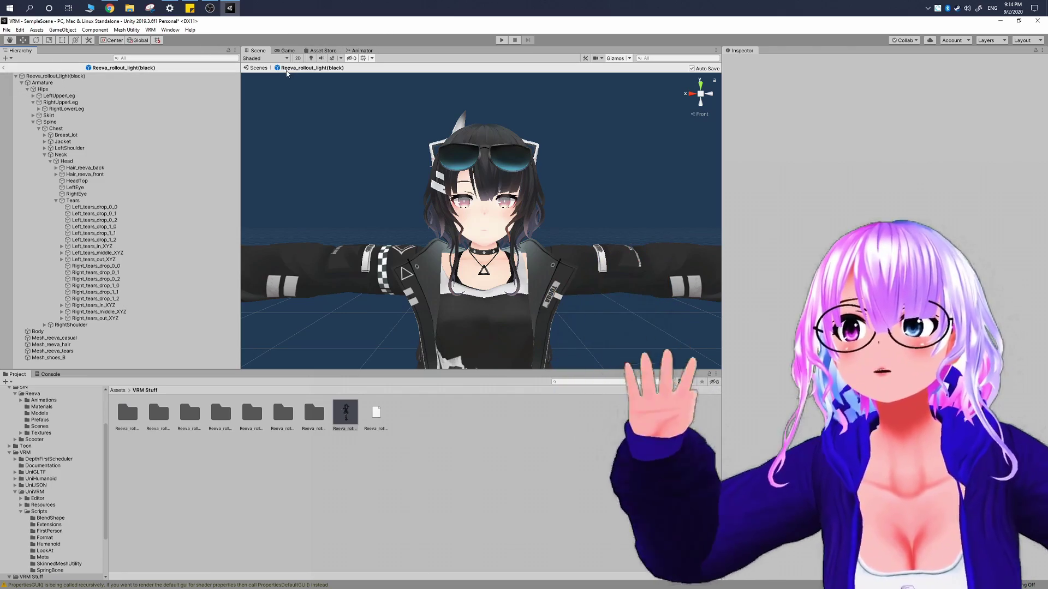
left_click(263, 70)
left_click(152, 80)
key("f")
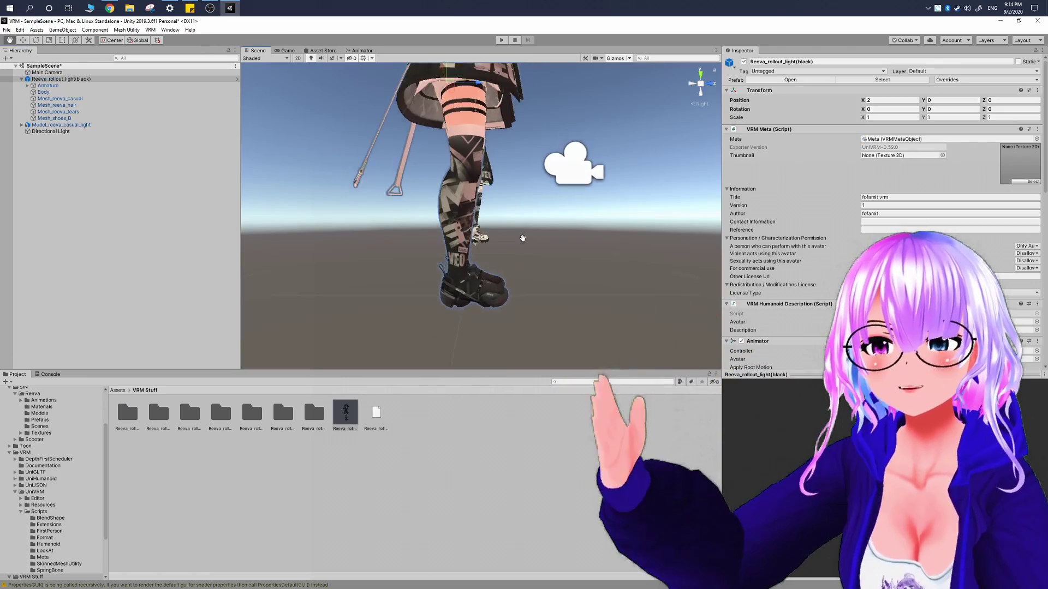
left_click(690, 83)
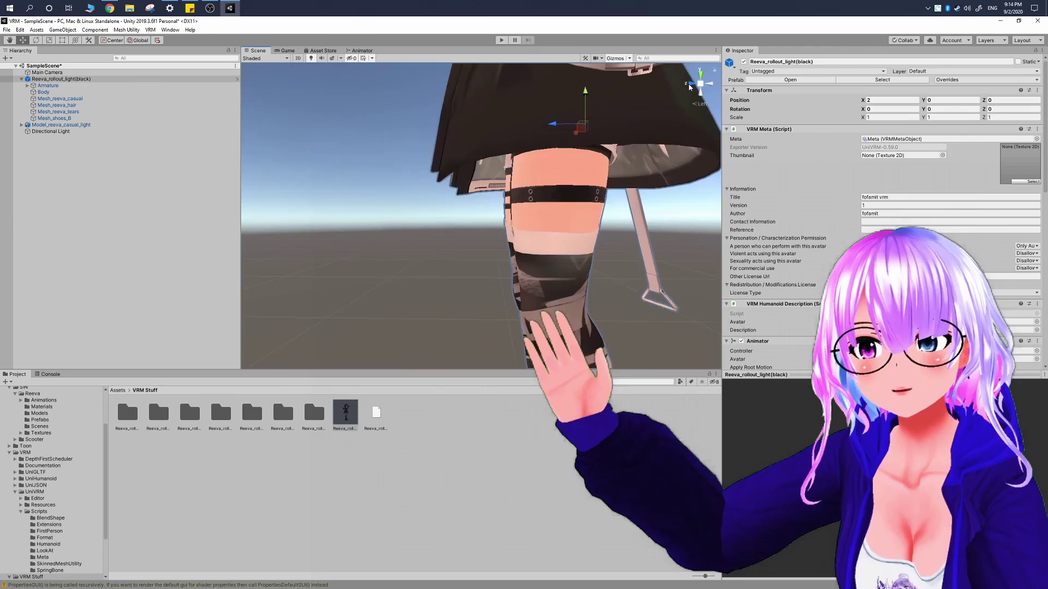
scroll(547, 249, "down", 3)
scroll(546, 248, "up", 4)
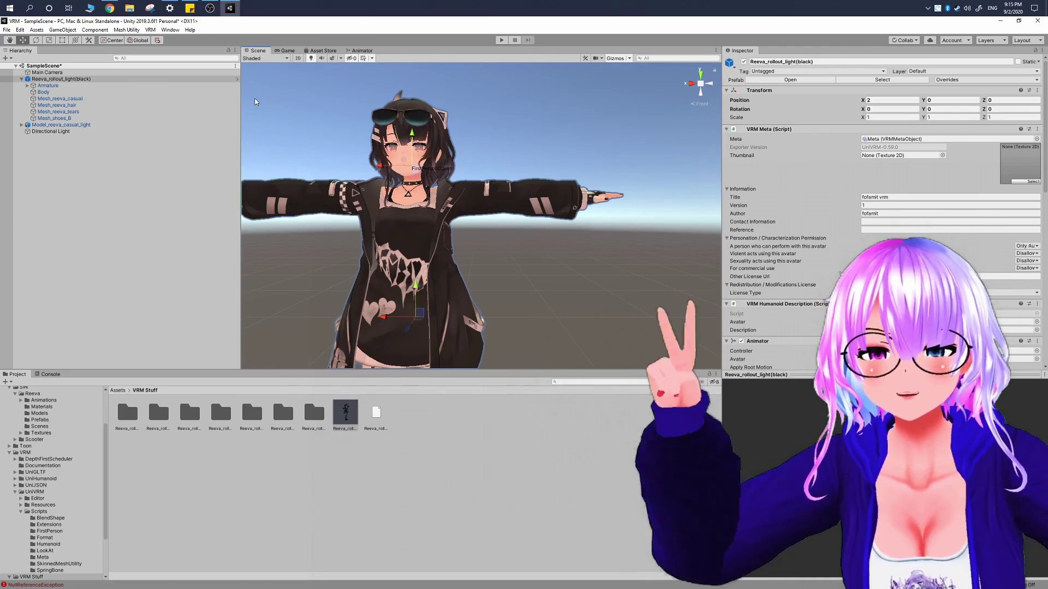
scroll(396, 167, "down", 3)
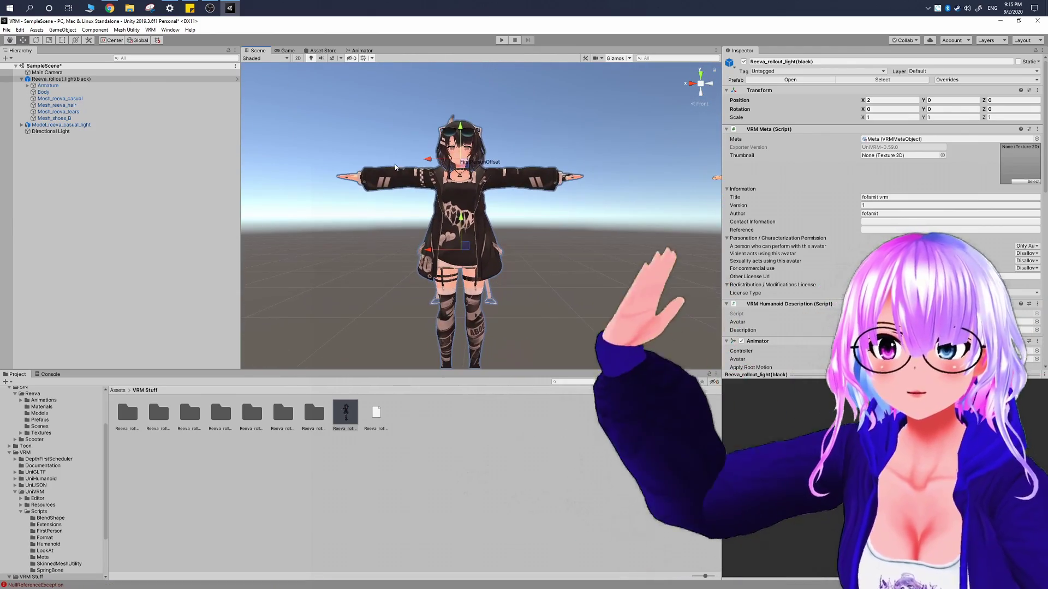
scroll(811, 253, "down", 15)
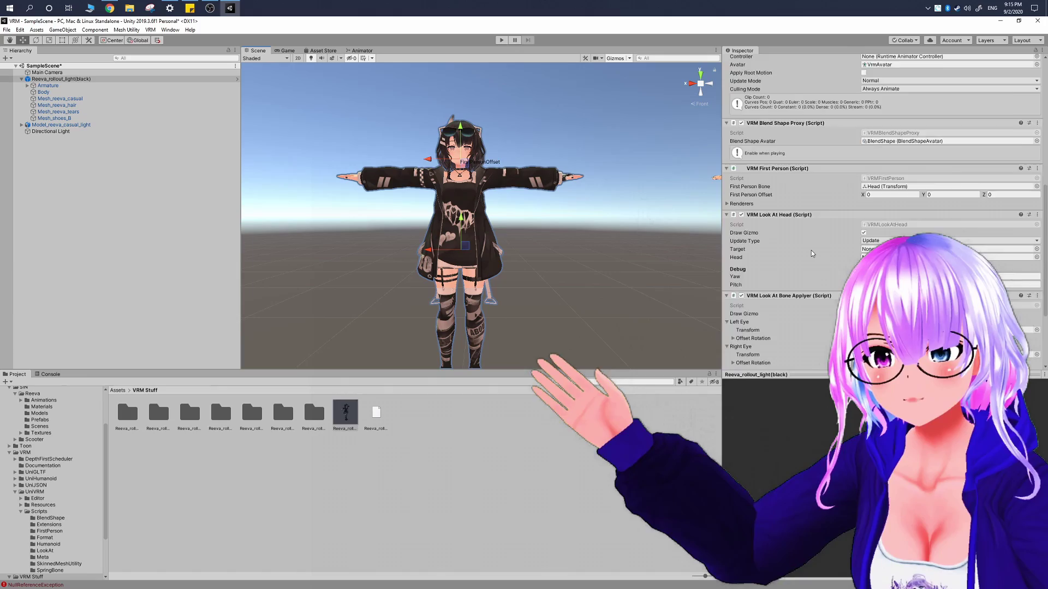
scroll(806, 256, "up", 10)
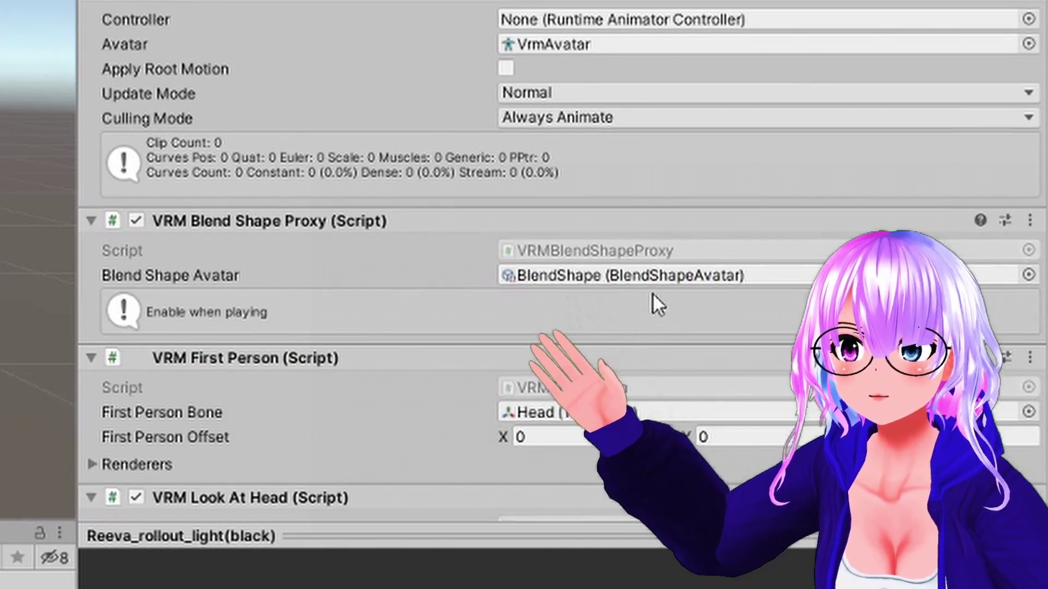
left_click(661, 277)
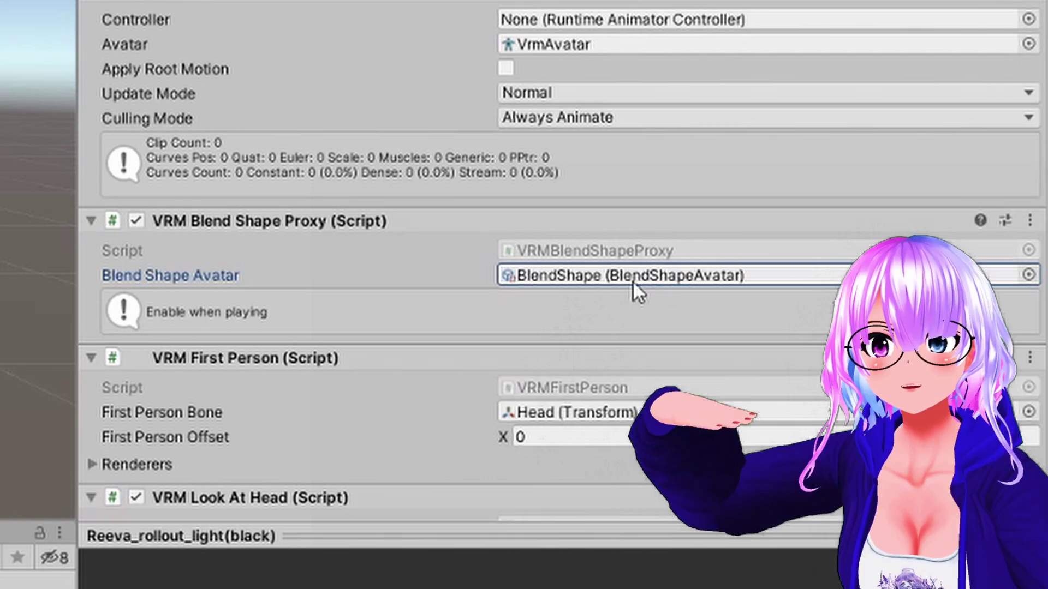
- Open the Blend Shape Avatar asset, preview eye and mouth shapes, then reselect the avatar root
double_click(611, 274)
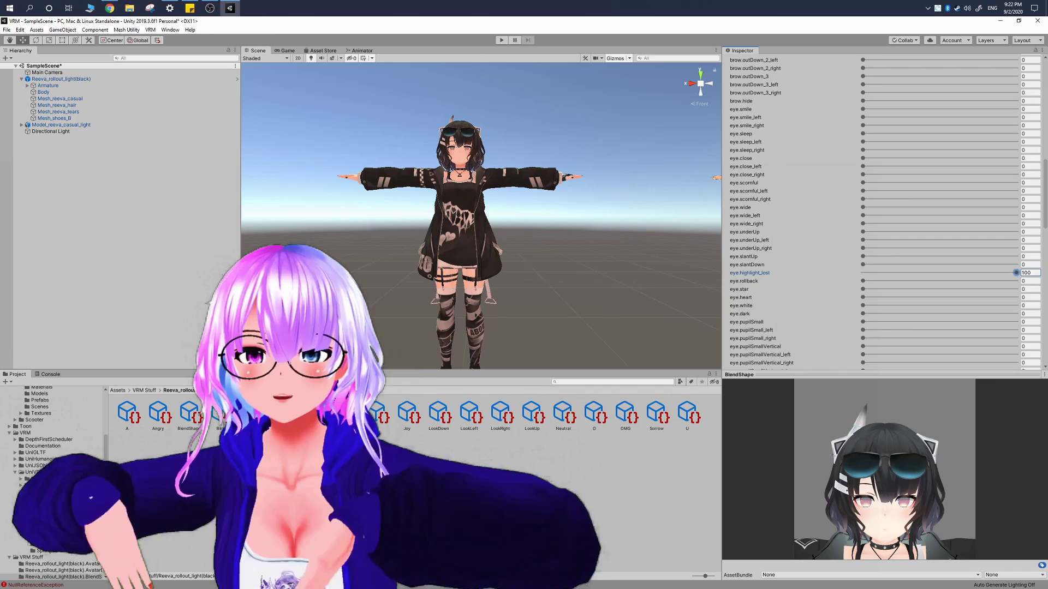
left_click_drag(864, 291, 867, 292)
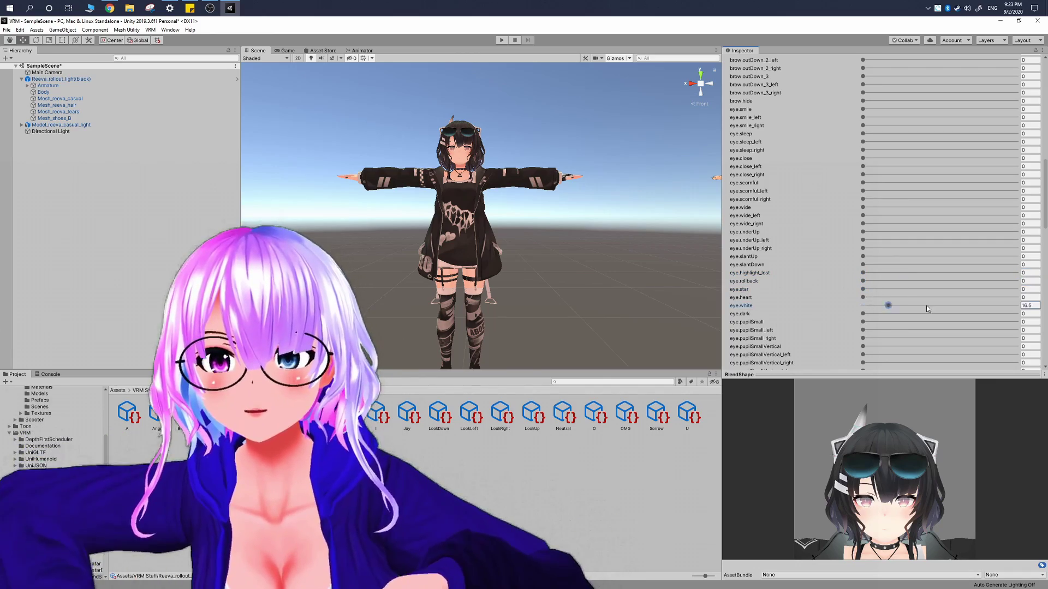
scroll(873, 305, "down", 10)
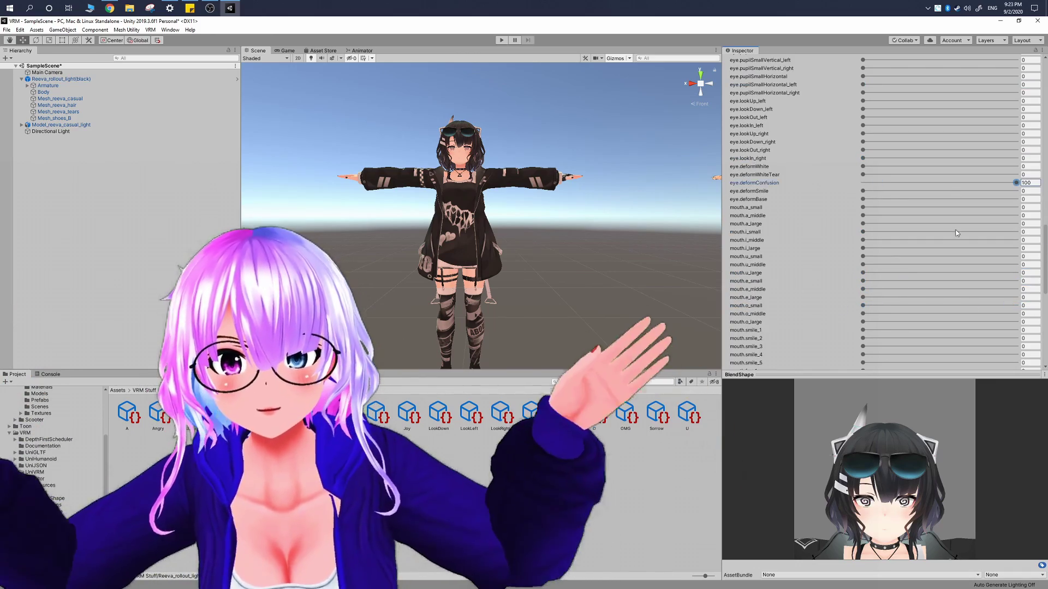
scroll(955, 233, "down", 3)
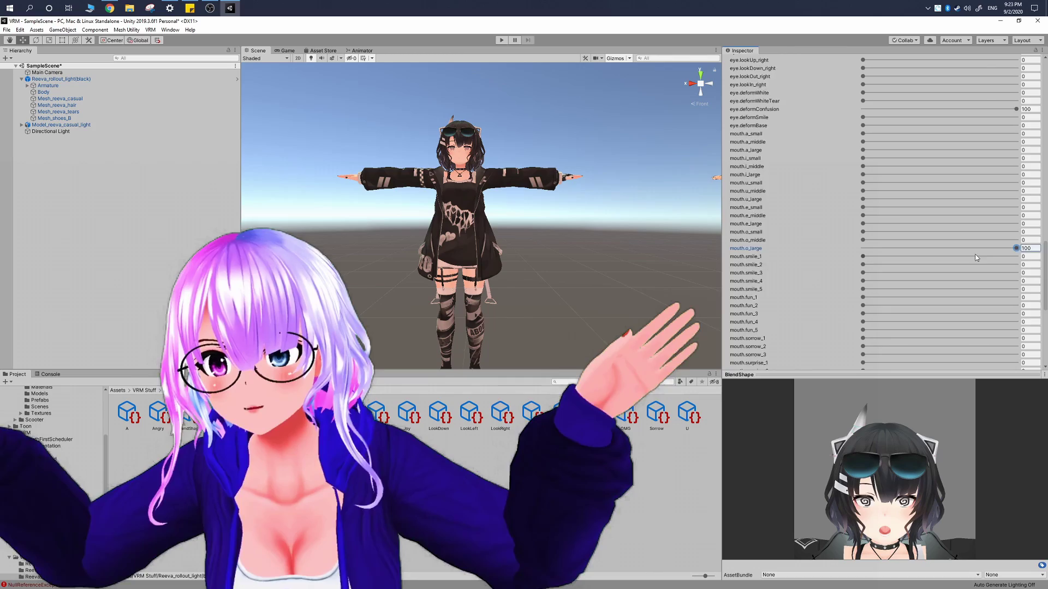
scroll(977, 218, "up", 13)
left_click(971, 159)
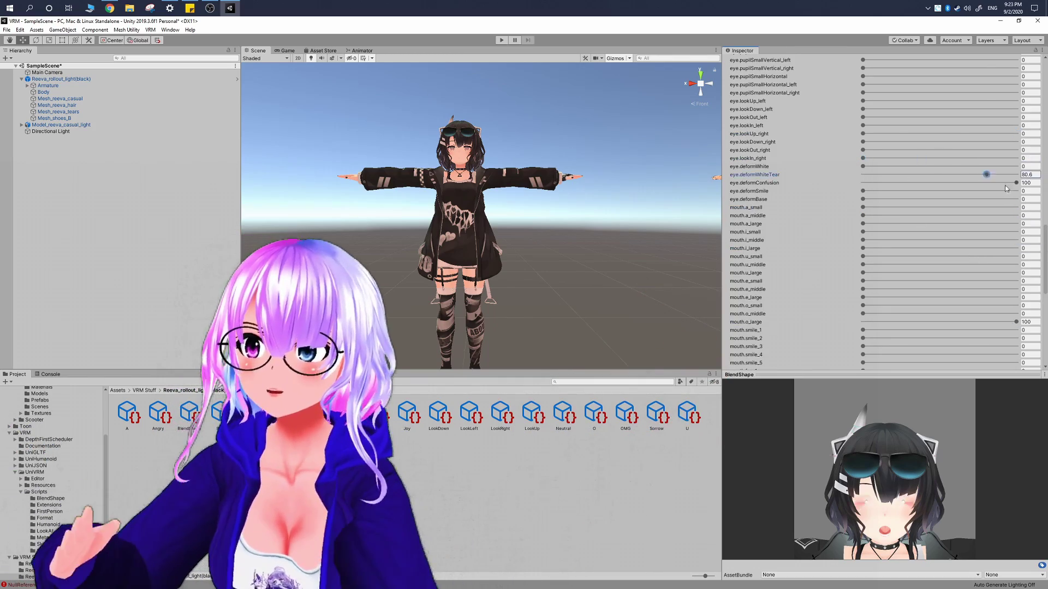
scroll(868, 227, "down", 12)
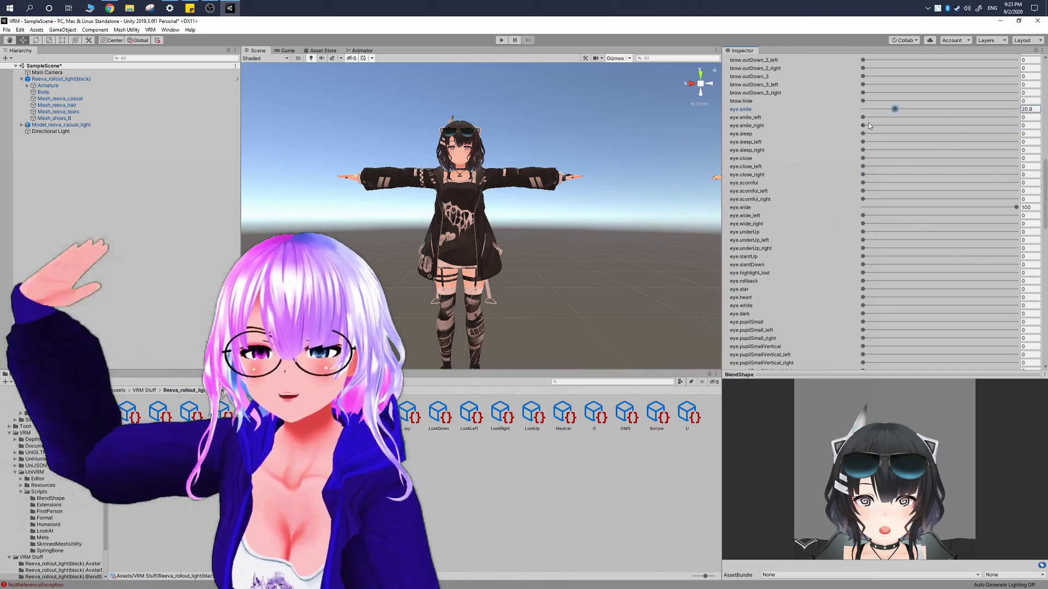
scroll(857, 308, "up", 12)
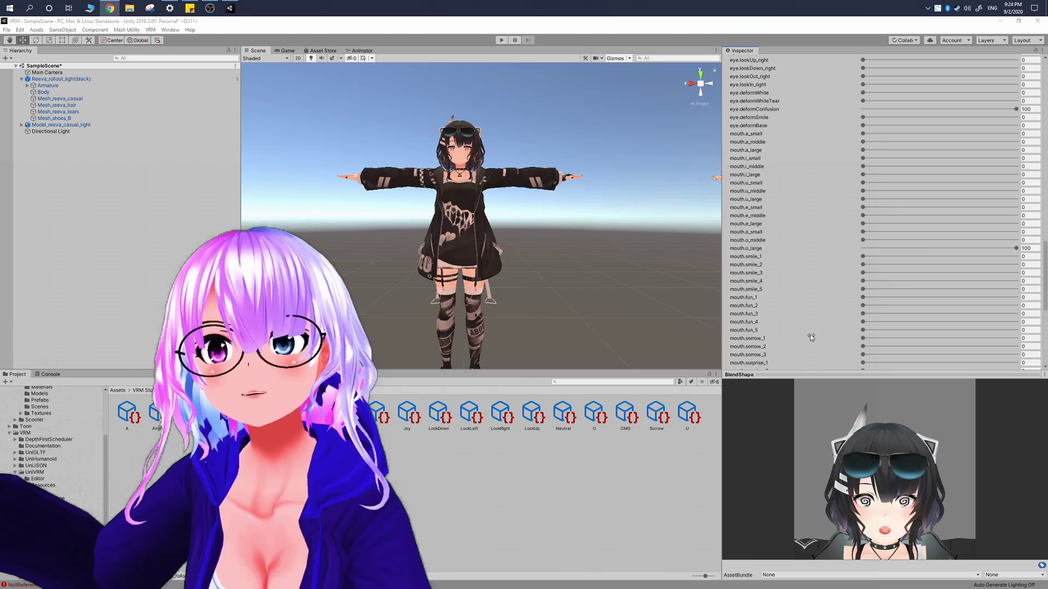
left_click(115, 80)
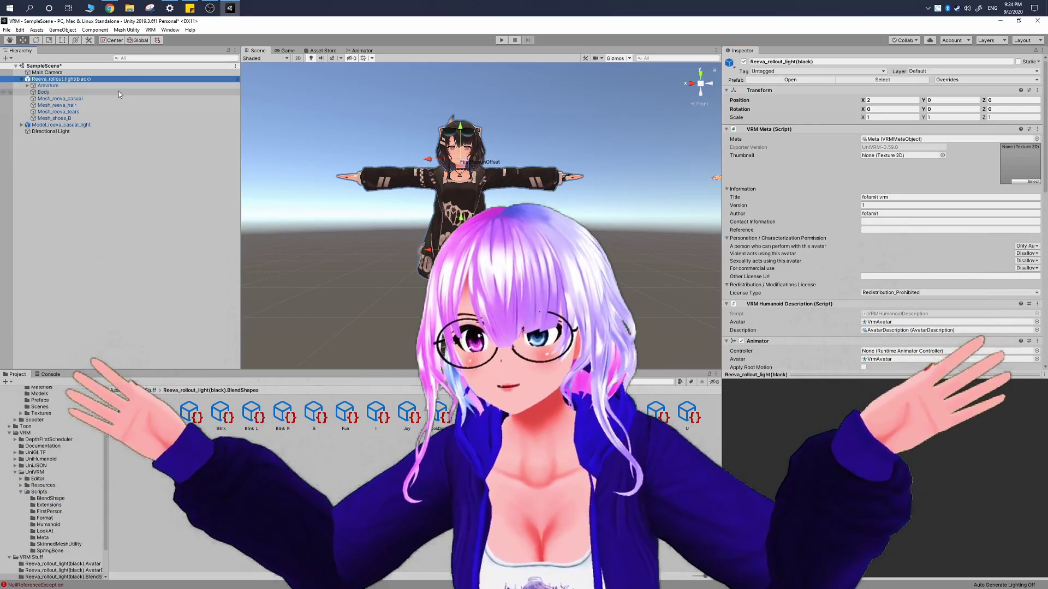
- Set Main Camera as the VRM Look At Head target
scroll(826, 188, "down", 10)
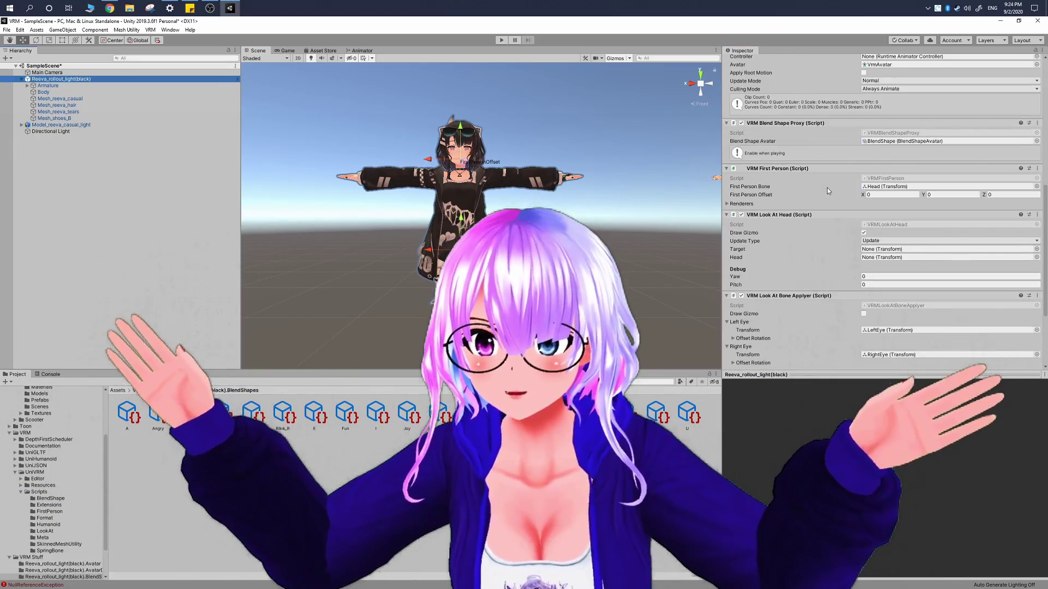
scroll(826, 188, "down", 5)
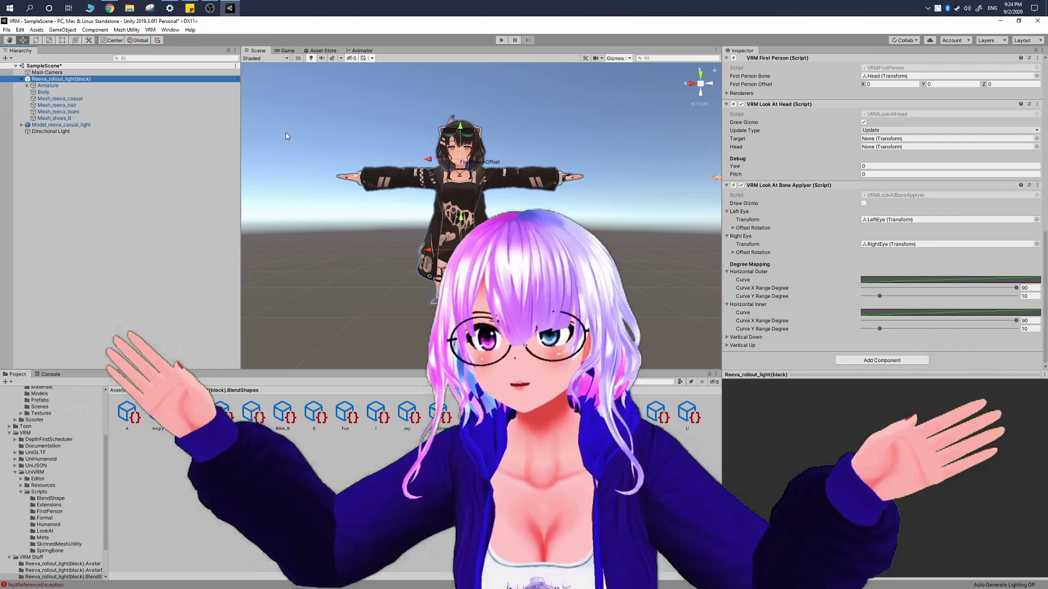
left_click_drag(61, 78, 929, 150)
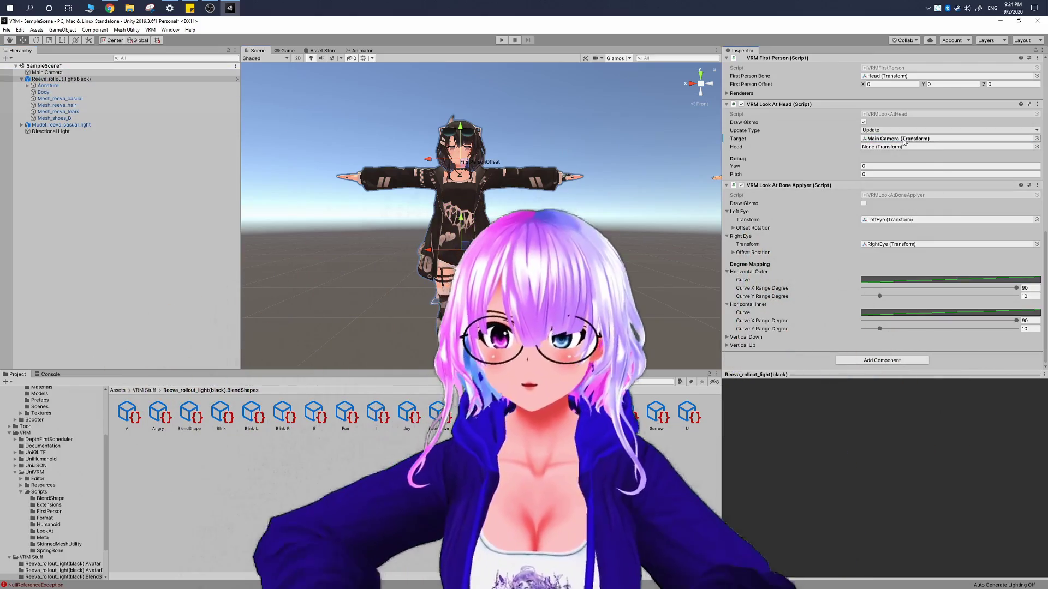
- Expand Armature > Hips > Spine > Chest > Neck to assign the Head bone as Head
left_click(28, 85)
left_click(34, 91)
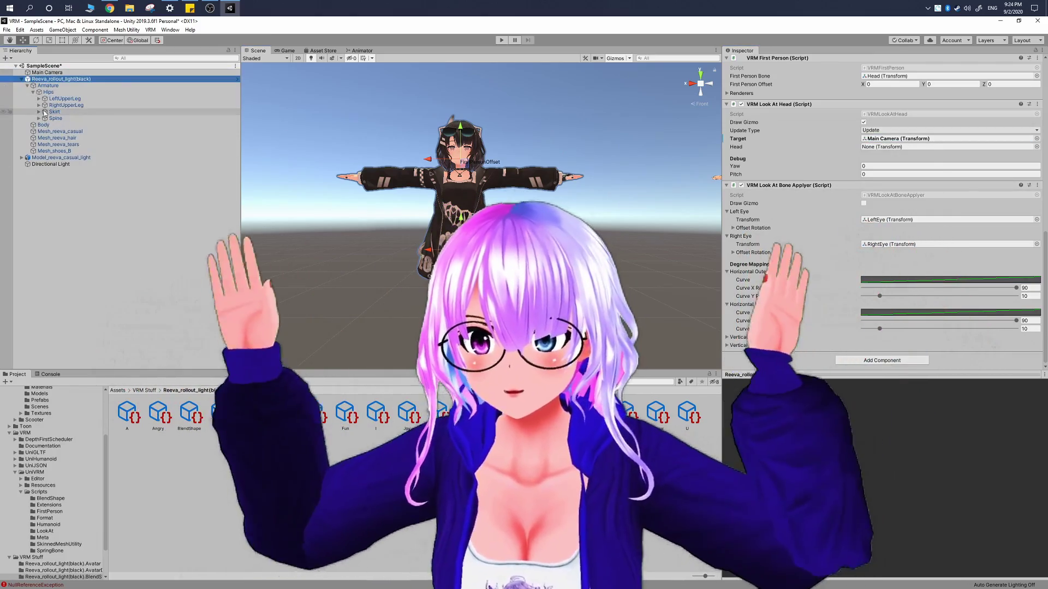
left_click(39, 118)
left_click(45, 125)
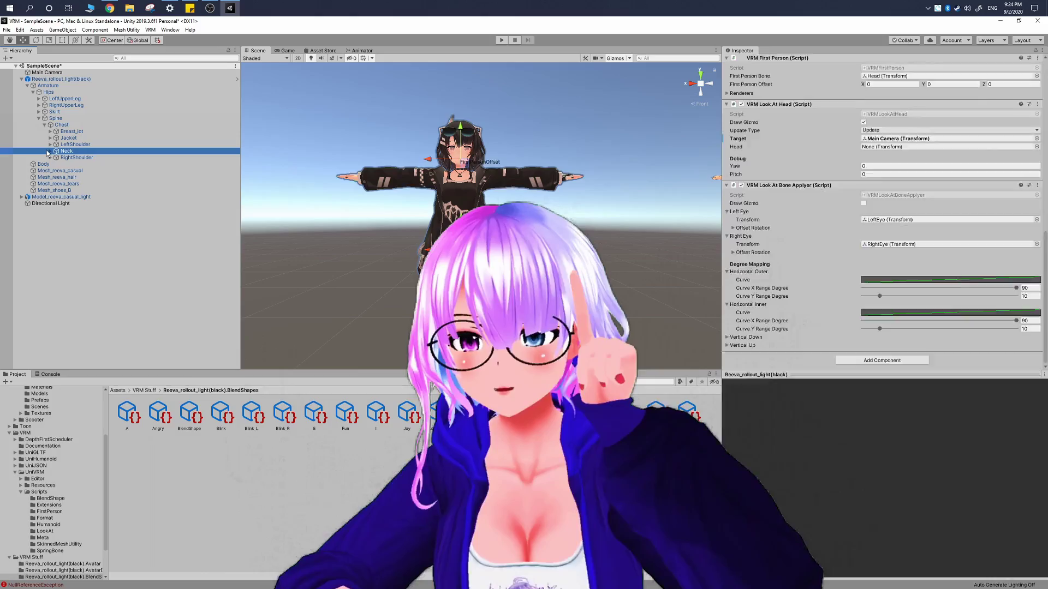
left_click(50, 151)
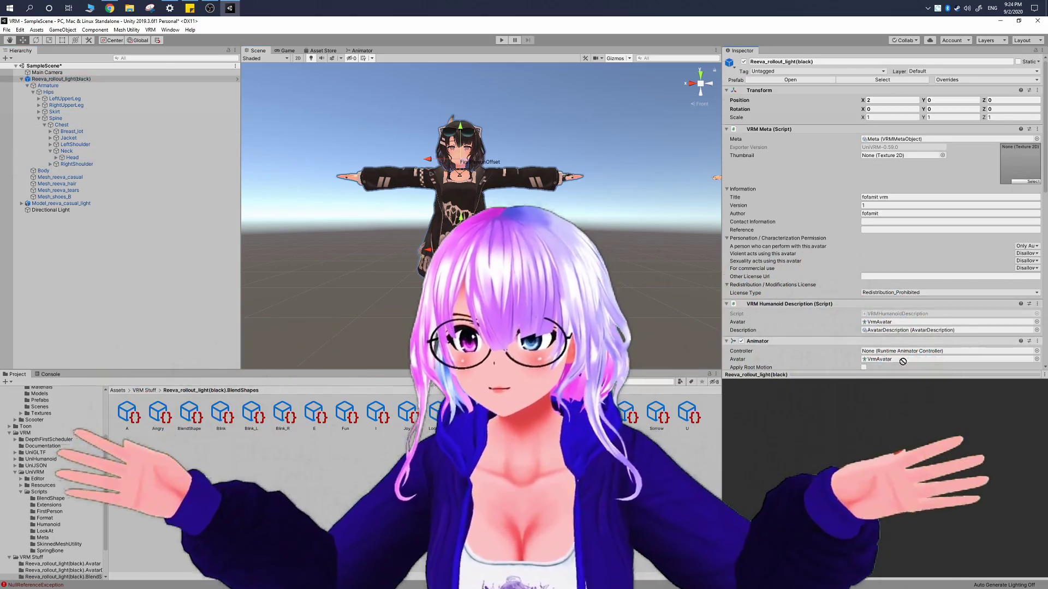
scroll(895, 243, "down", 5)
scroll(908, 300, "down", 5)
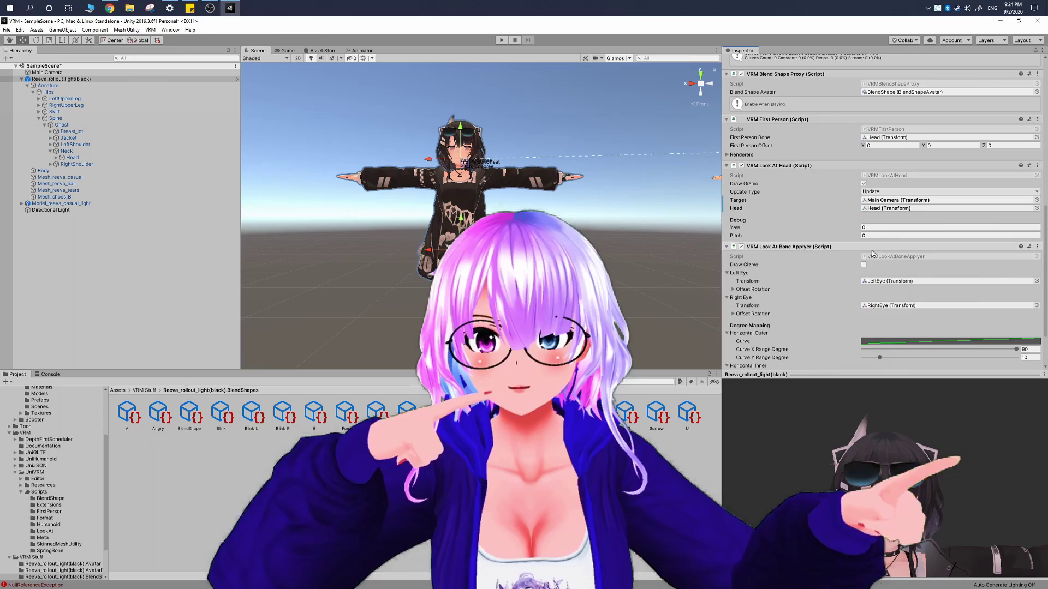
scroll(878, 268, "down", 2)
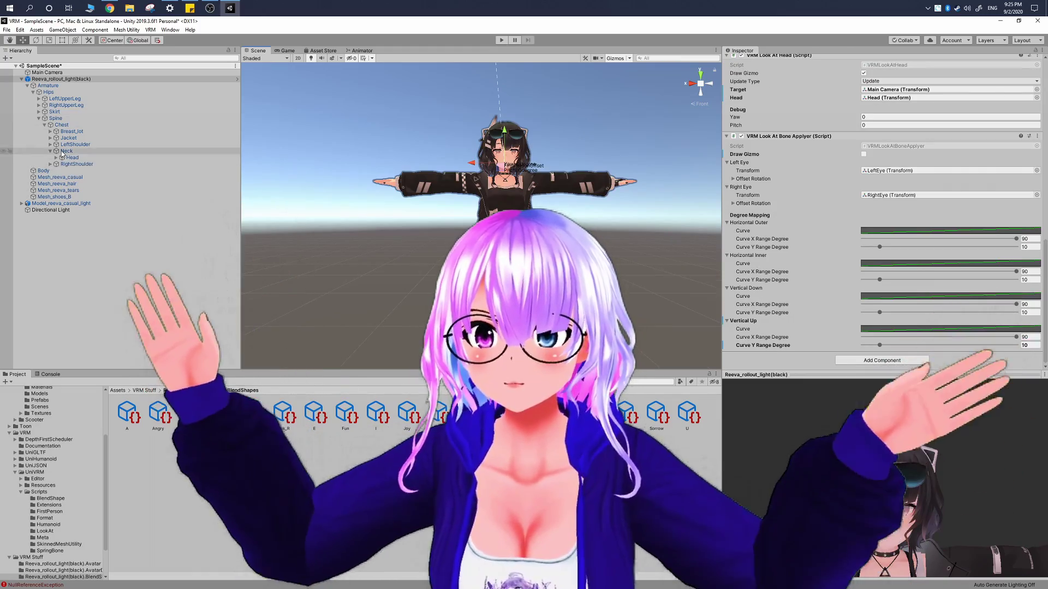
left_click(50, 150)
- Add VRM Spring Bones to LeftBreast and RightBreast, rooted on their breast bones and RightBreast_end
left_click(68, 132)
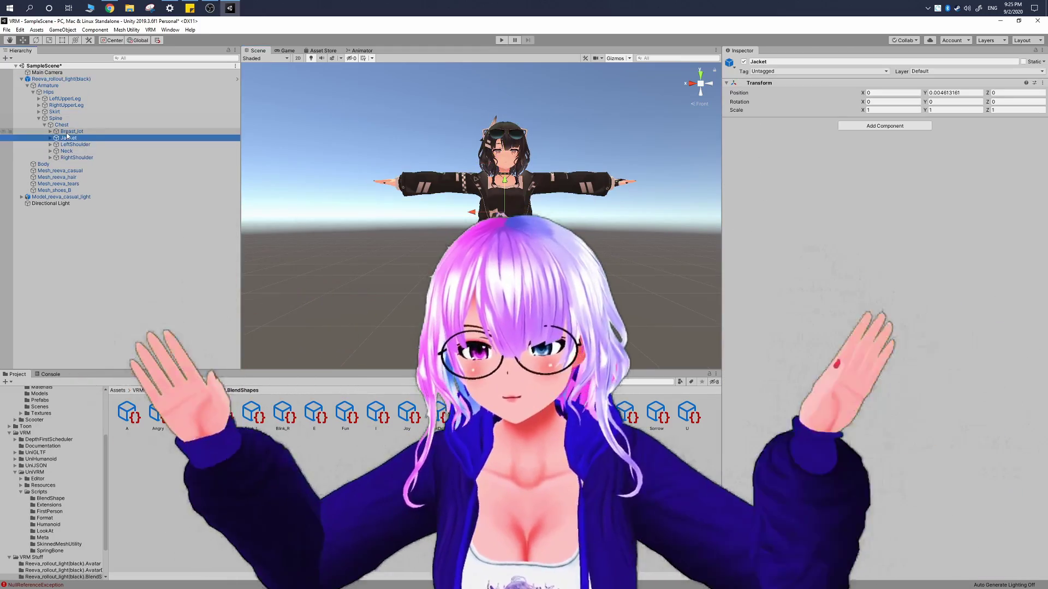
left_click(50, 131)
left_click(77, 138)
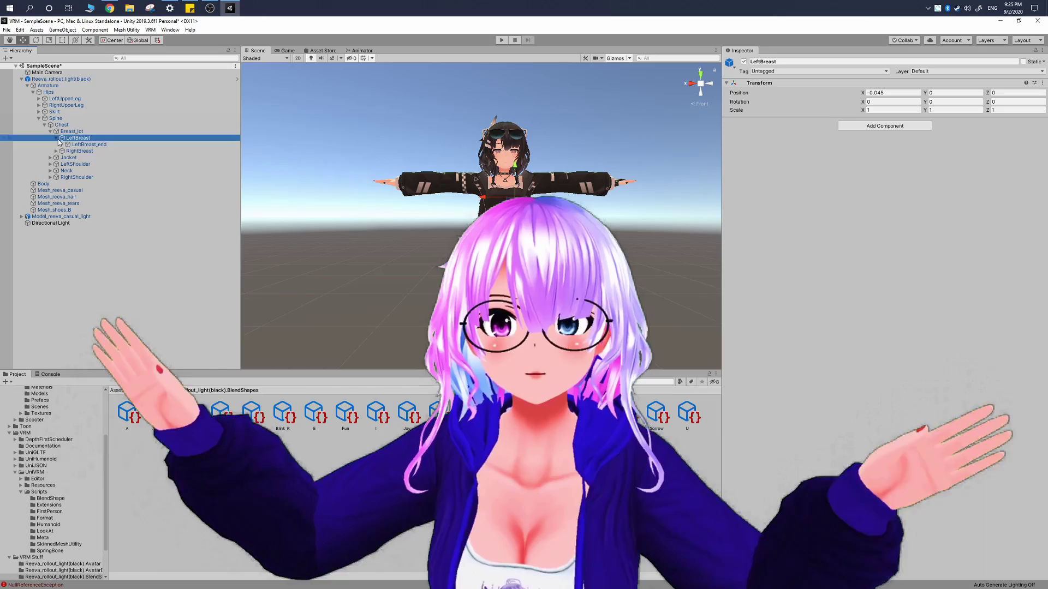
left_click(854, 126)
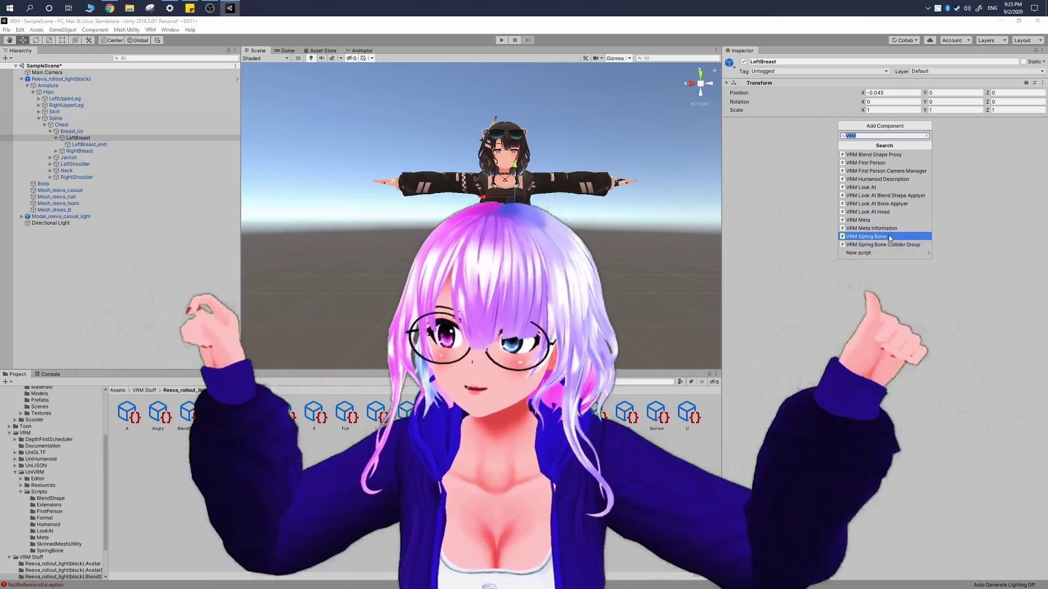
left_click(889, 235)
left_click_drag(207, 138, 438, 197)
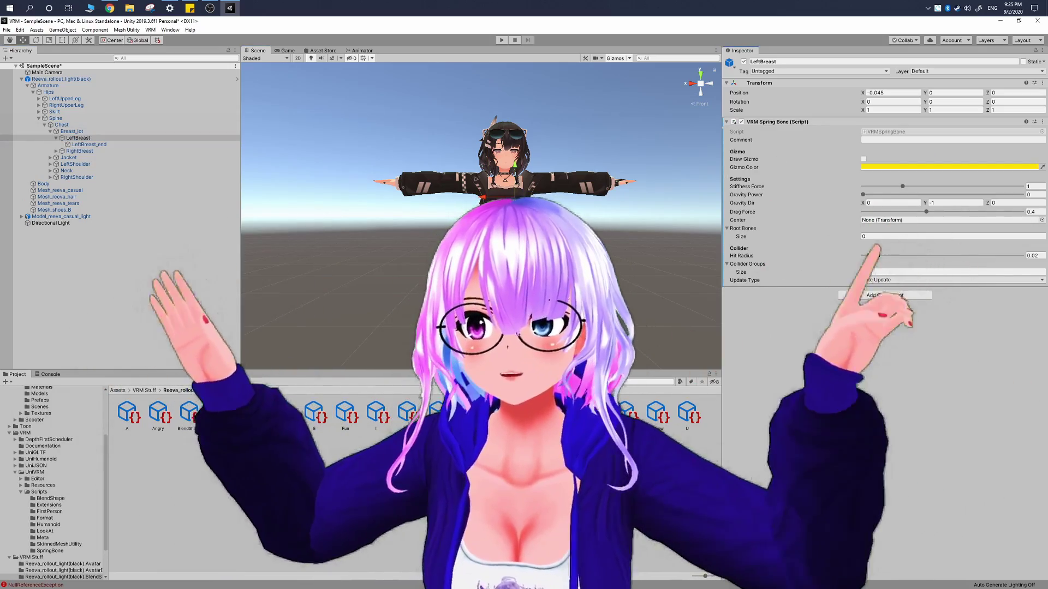
left_click_drag(873, 240, 902, 228)
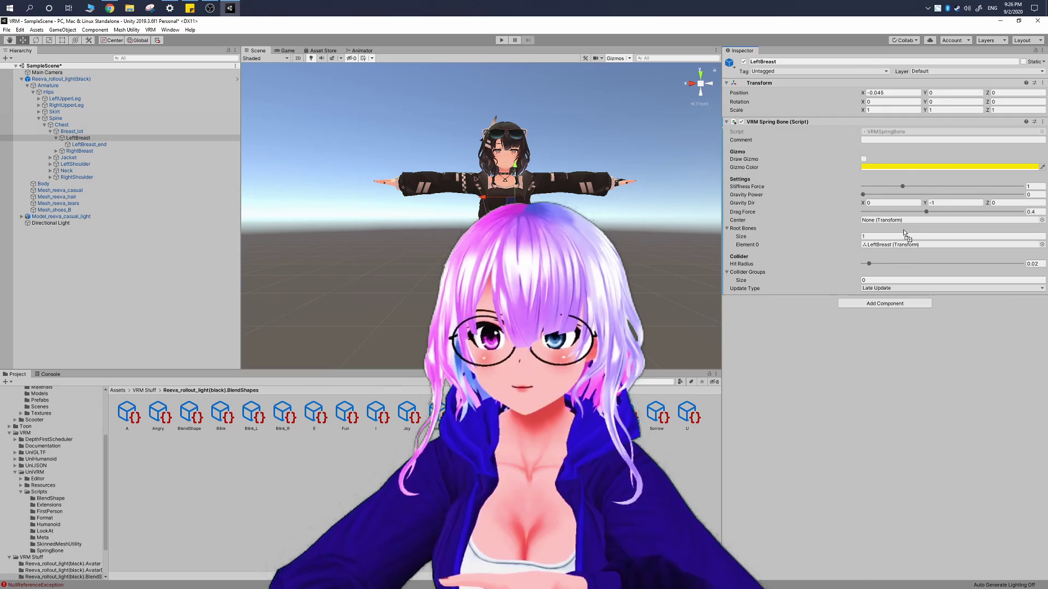
left_click(227, 150)
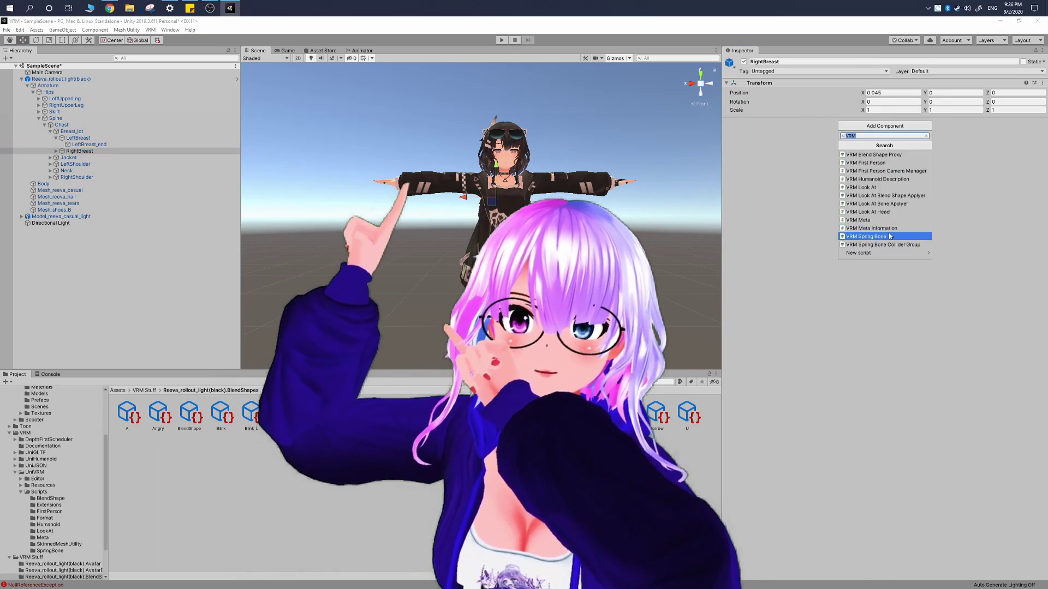
left_click(889, 236)
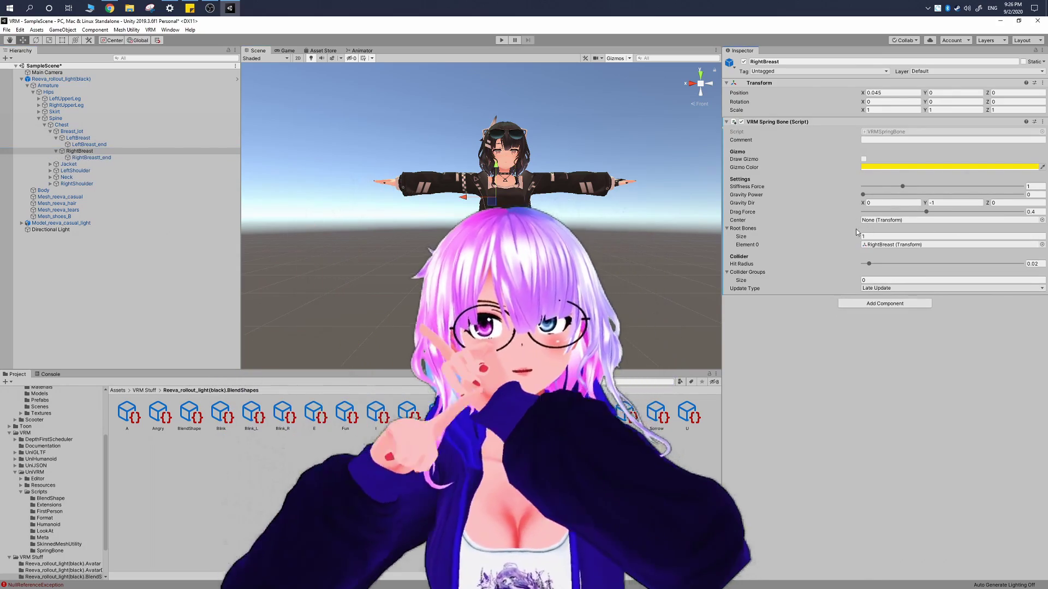
left_click_drag(91, 157, 743, 228)
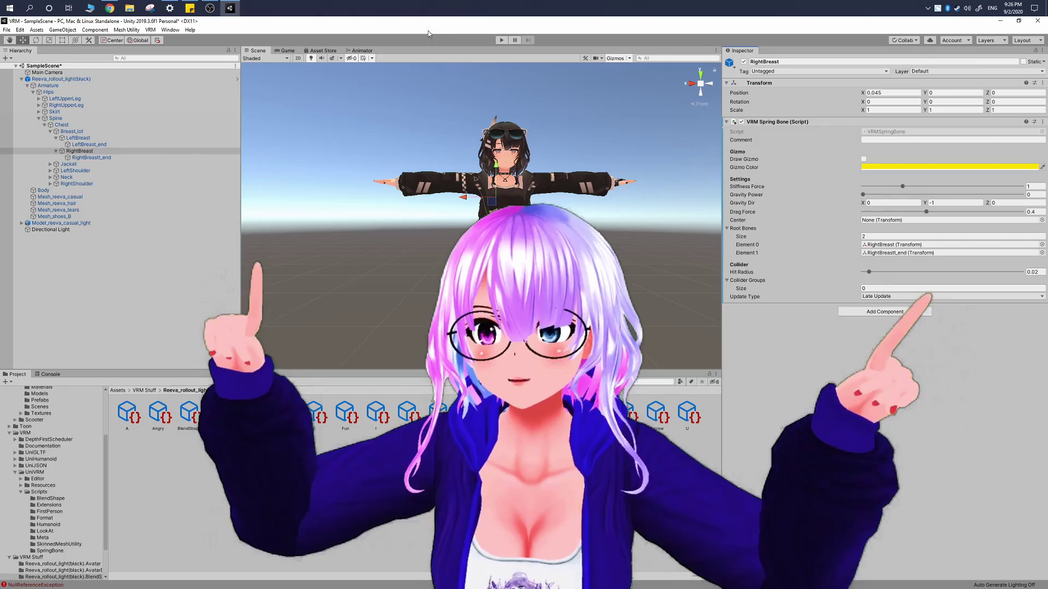
- Test eye tracking in play mode by moving the avatar, then stop and ping LeftBreast's root bone
left_click(501, 40)
left_click(110, 80)
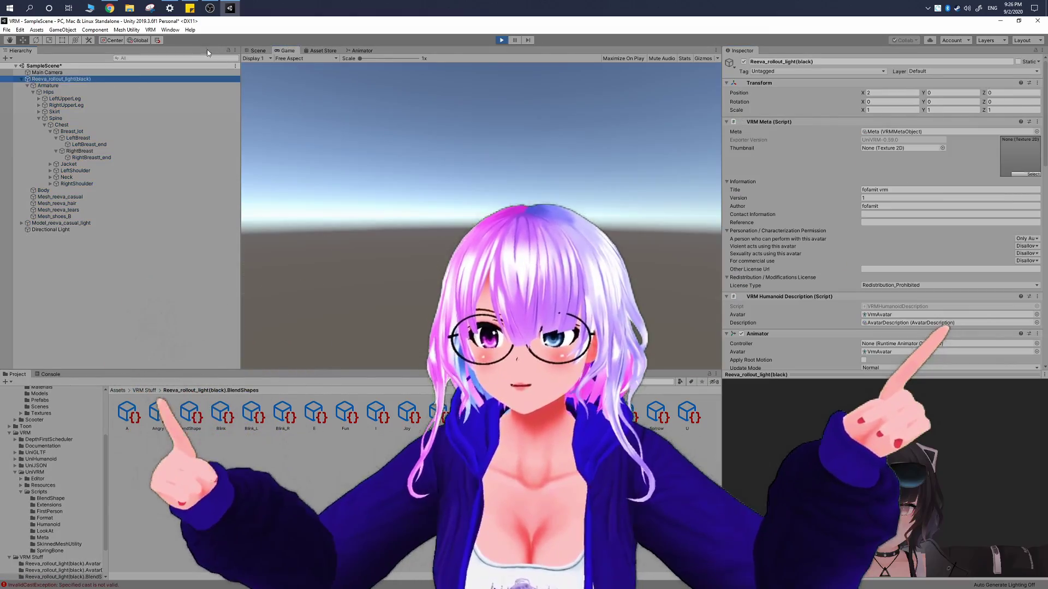
left_click(258, 51)
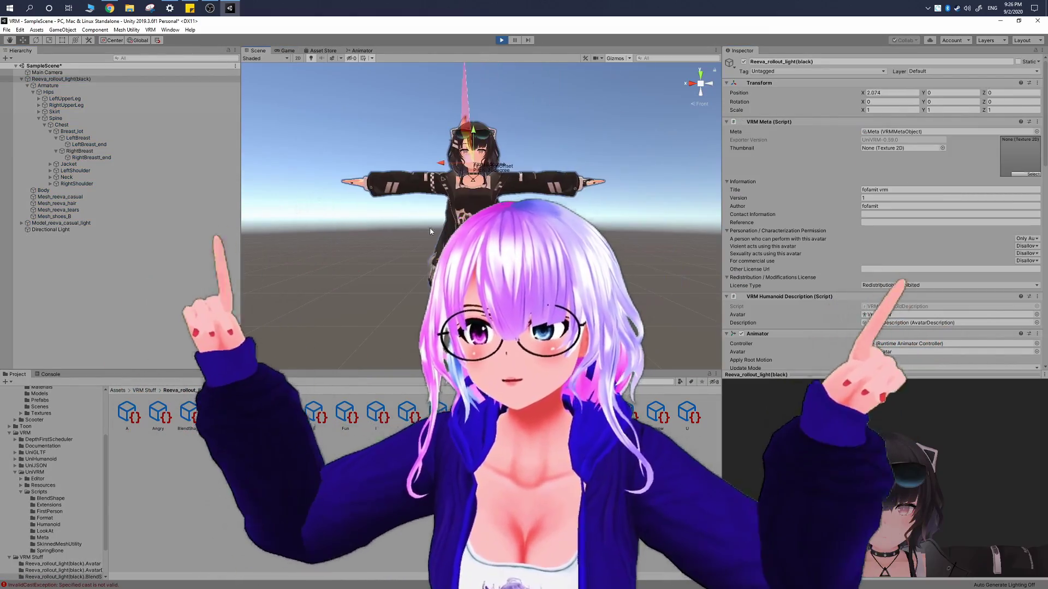
left_click_drag(480, 208, 550, 199, "alt")
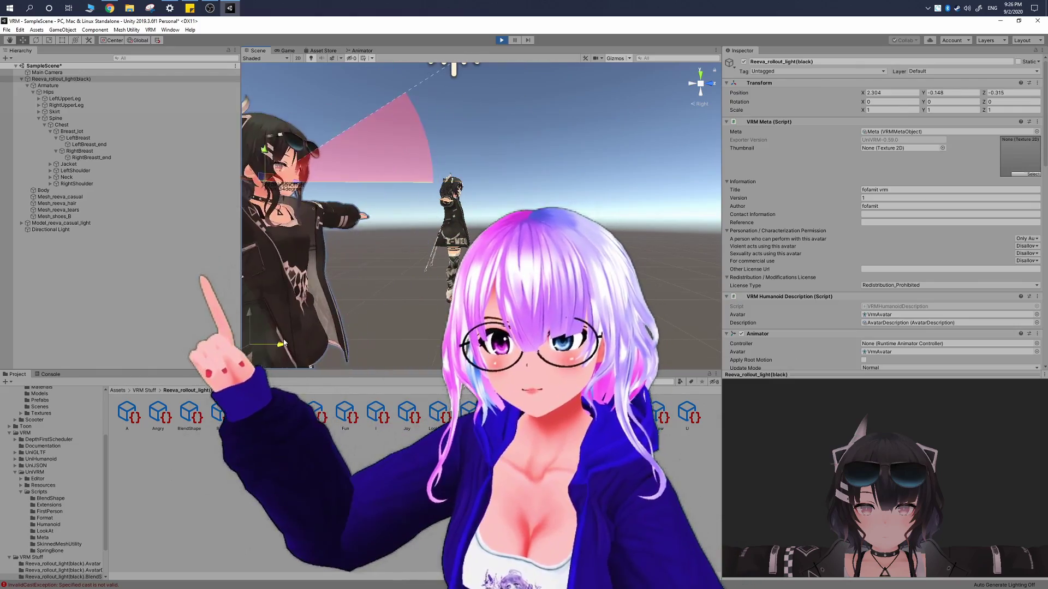
left_click(501, 40)
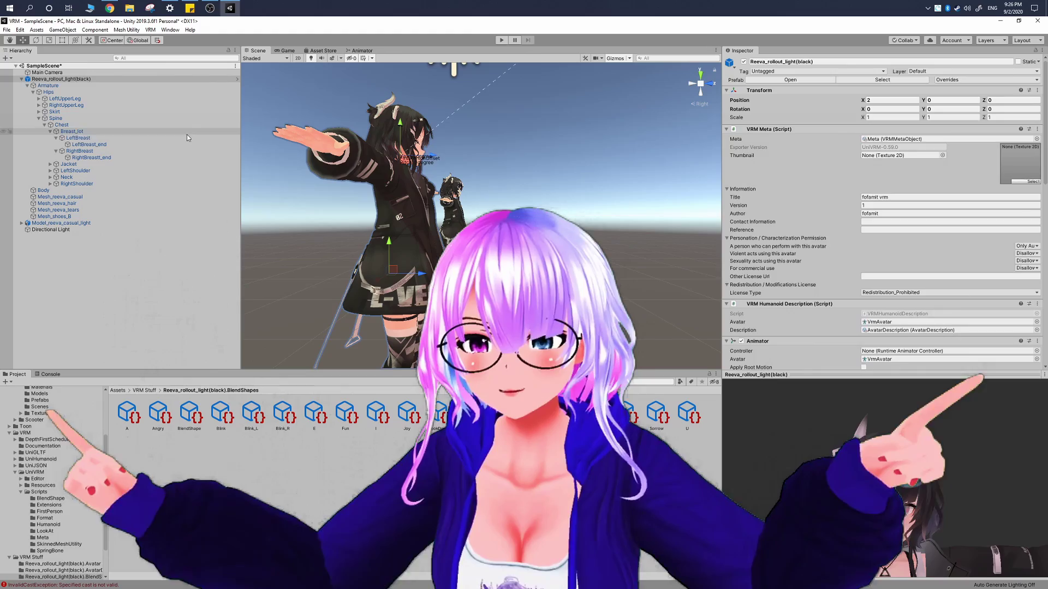
left_click(186, 137)
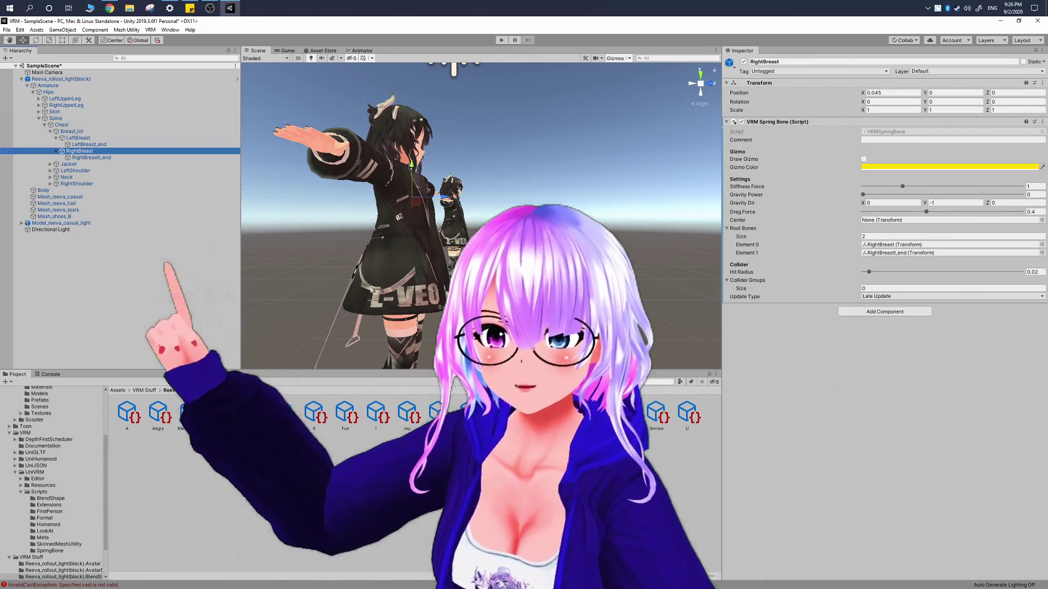
left_click(898, 244)
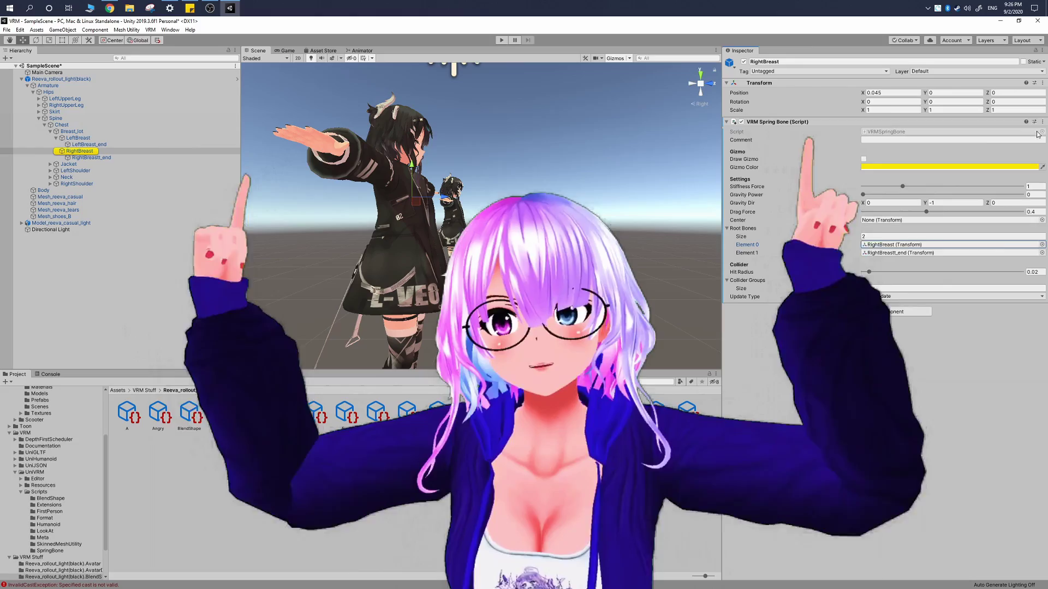
- Remove the VRM Spring Bone components from RightBreast and LeftBreast
left_click(1042, 121)
left_click(991, 152)
key("Up")
key("Up")
left_click(1042, 121)
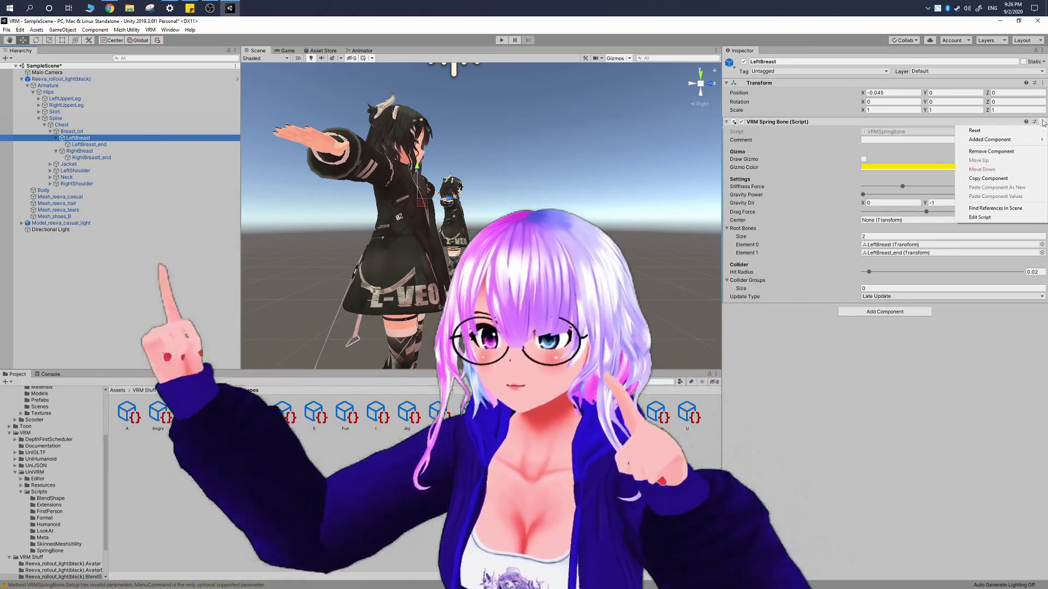
left_click(982, 151)
key("Up")
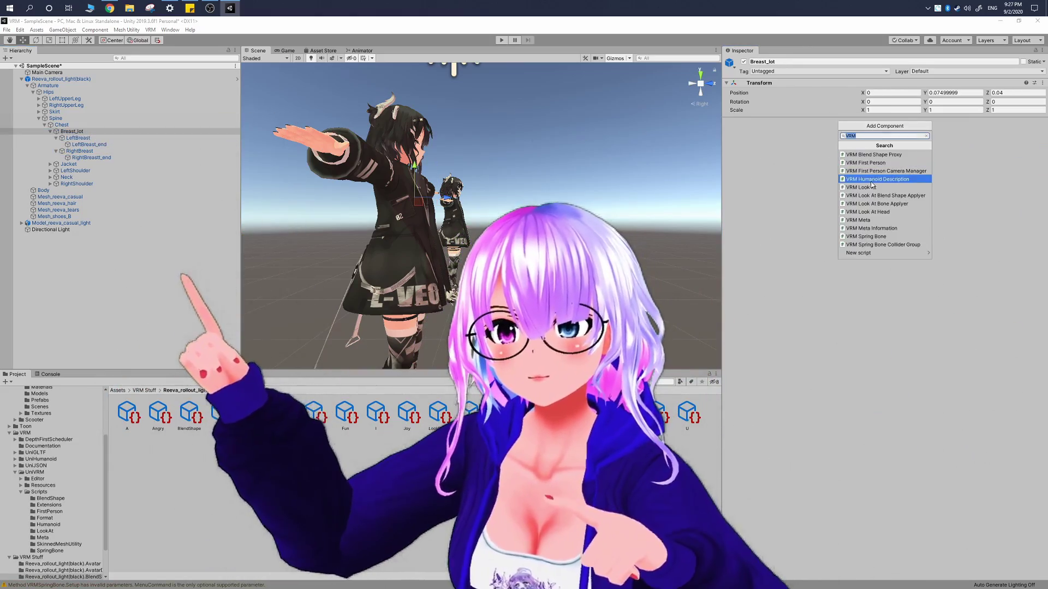
- Add a VRM Spring Bone to Breast_lot with Breast_lot and the breast end bones as roots
left_click(892, 236)
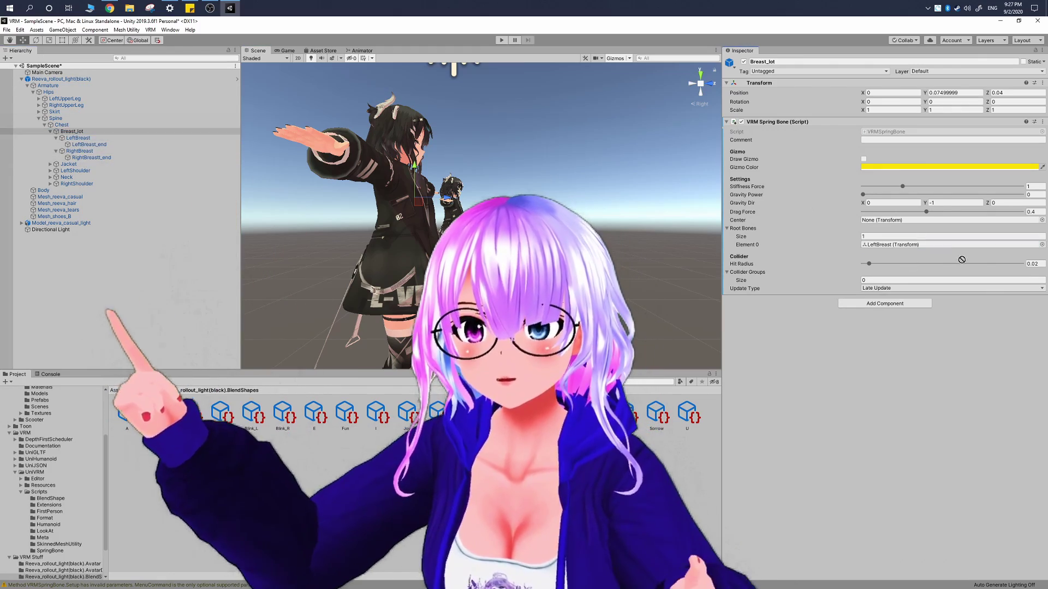
left_click_drag(961, 259, 834, 224)
left_click_drag(654, 199, 838, 230)
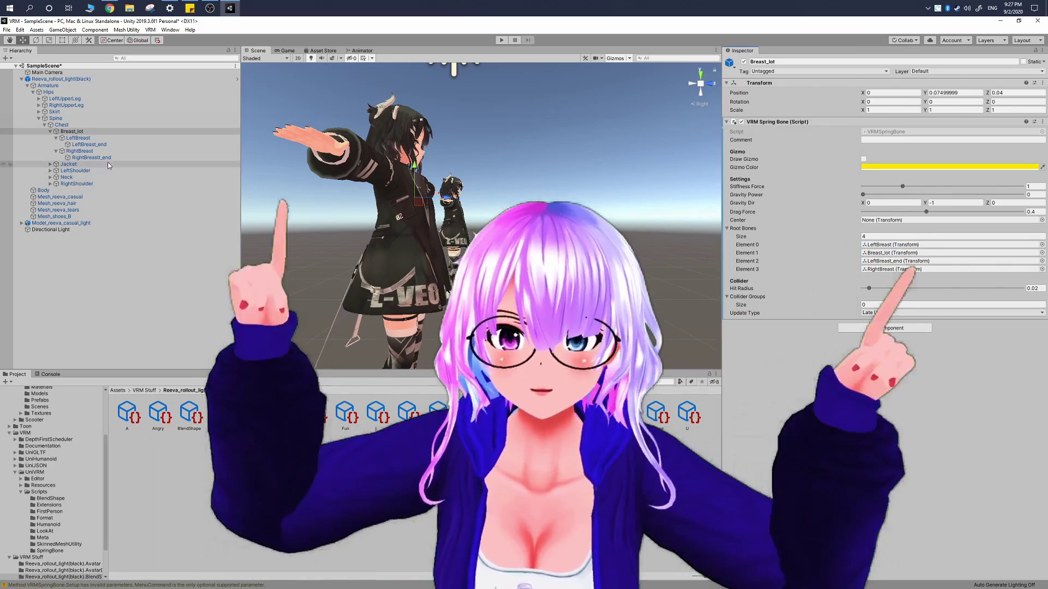
left_click_drag(91, 157, 834, 229)
- Test the bounce in play mode by moving the avatar, then stop and view it from the front
left_click(501, 40)
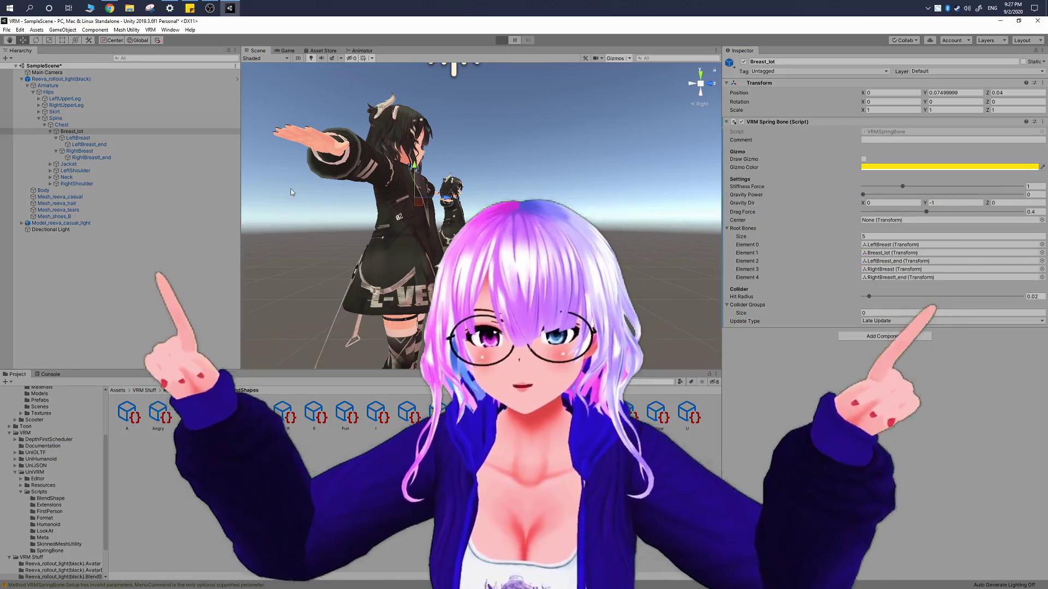
left_click(364, 298)
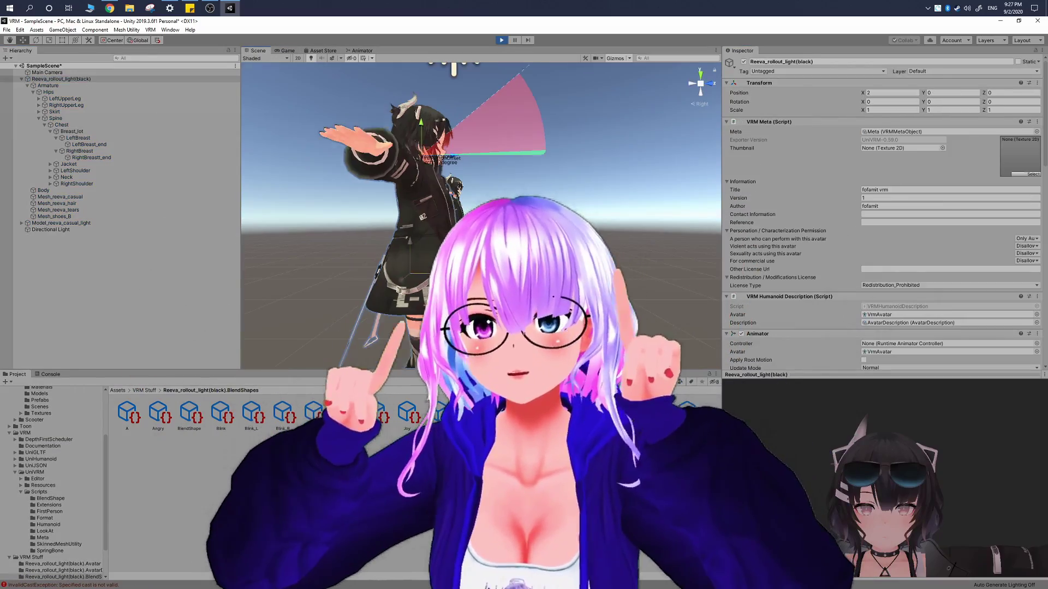
left_click_drag(423, 273, 338, 268)
scroll(316, 284, "up", 5)
left_click_drag(299, 300, 335, 363)
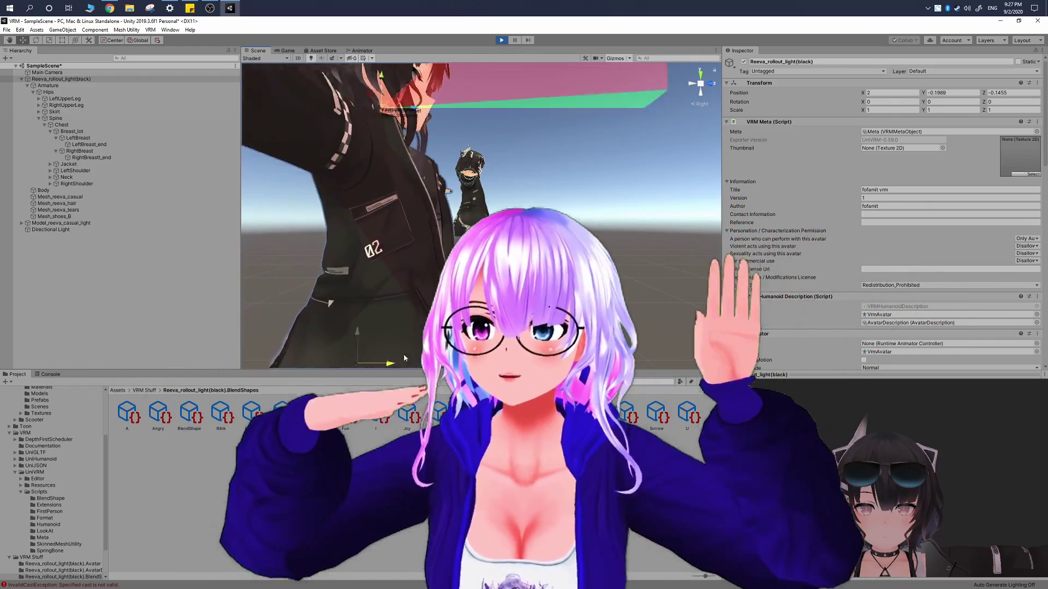
left_click(502, 41)
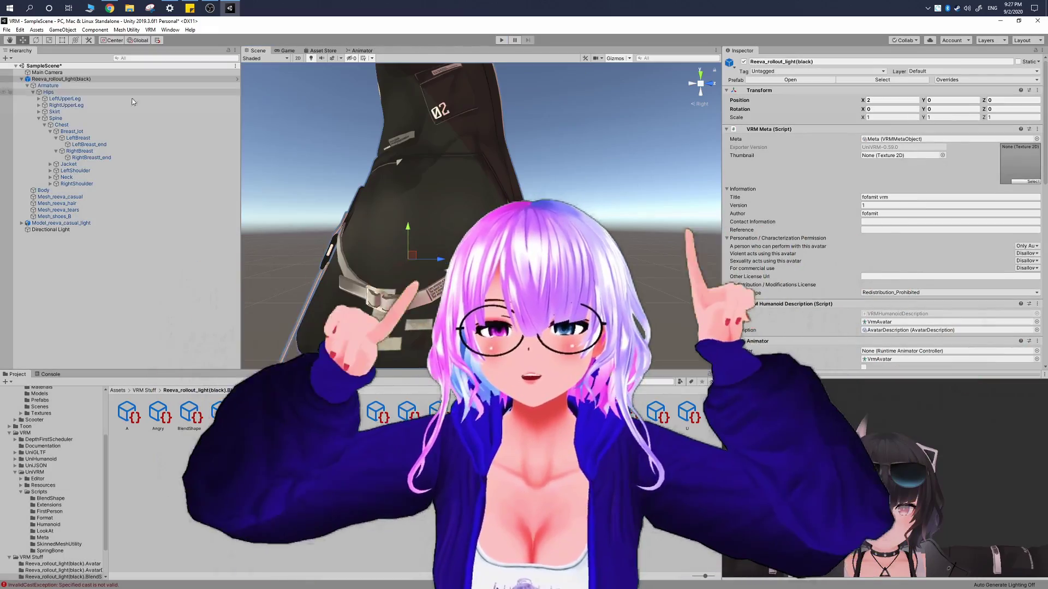
left_click(691, 83)
left_click(692, 83)
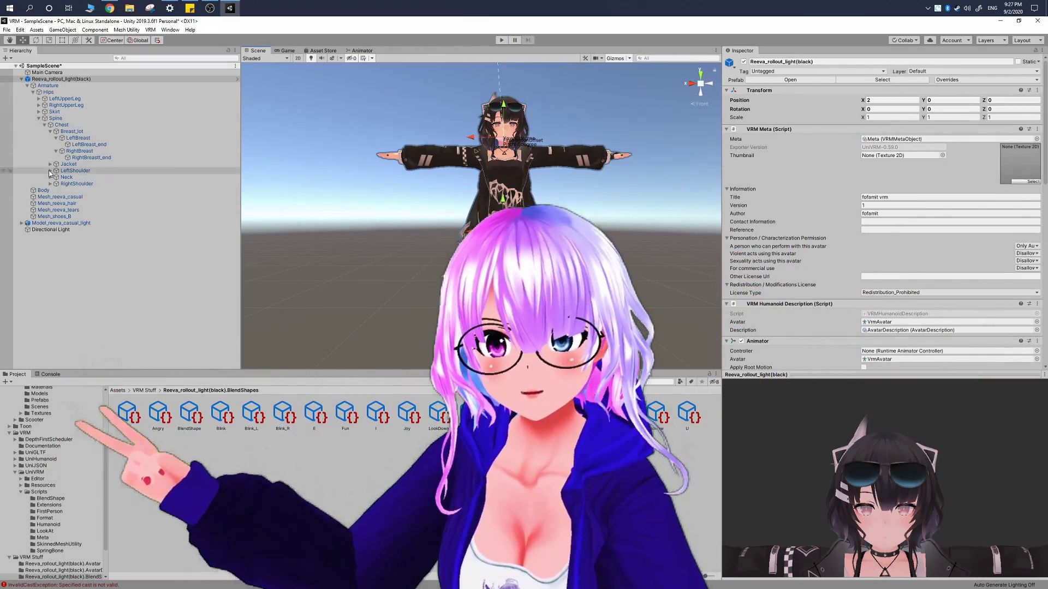
- Add a VRM Spring Bone Collider Group to both LeftHand and RightHand
scroll(330, 213, "up", 3)
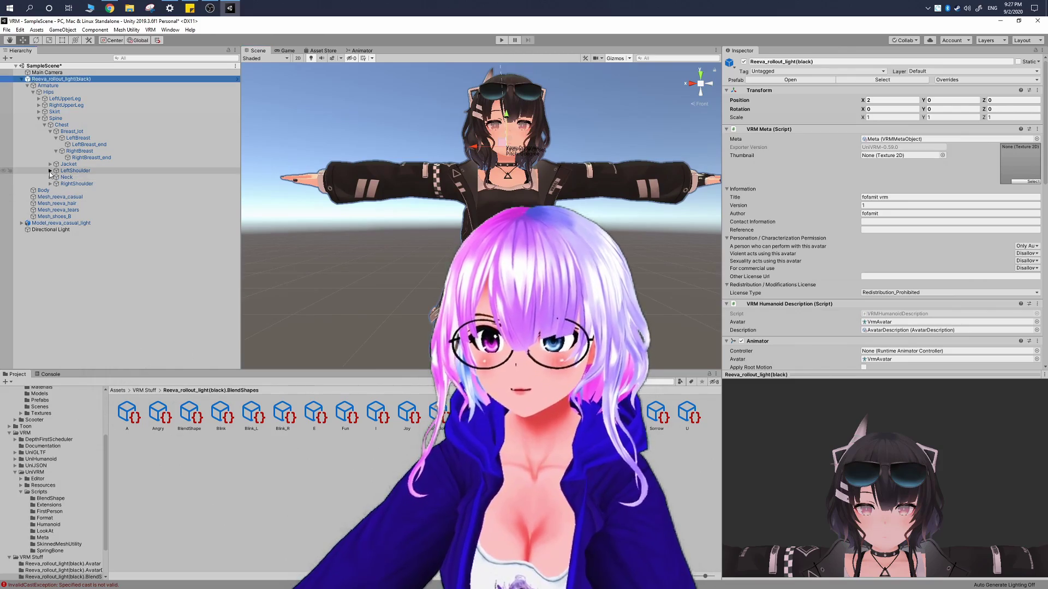
left_click(62, 183)
double_click(88, 190)
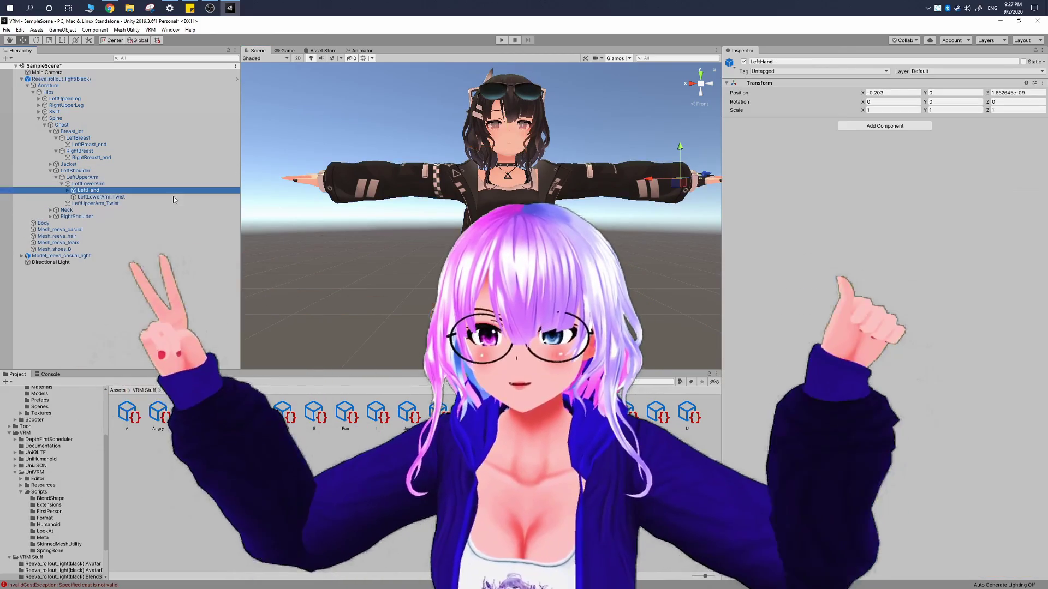
left_click(884, 125)
left_click(884, 244)
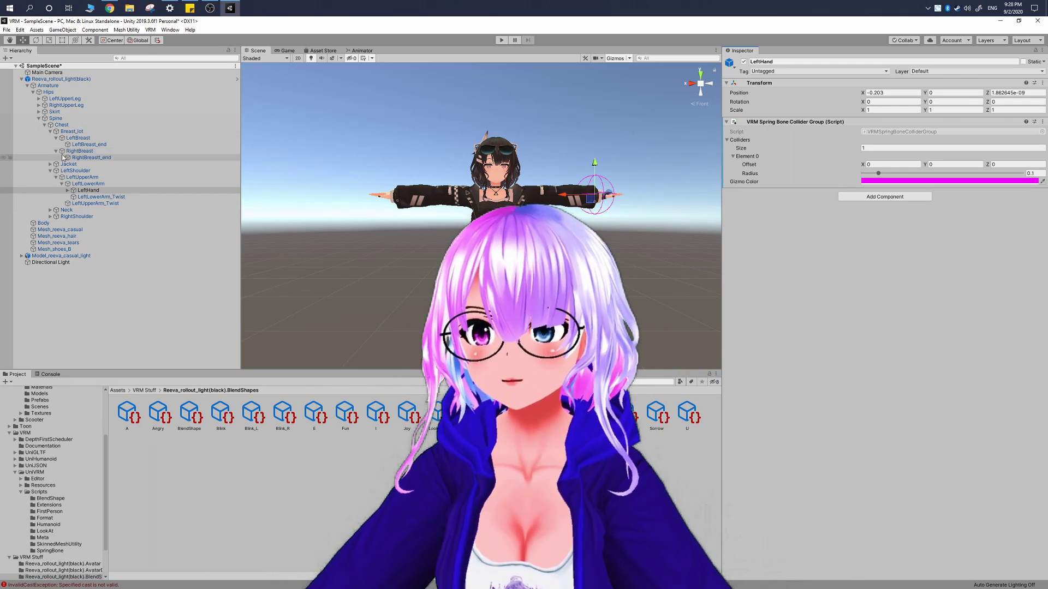
left_click(66, 217)
left_click(50, 216)
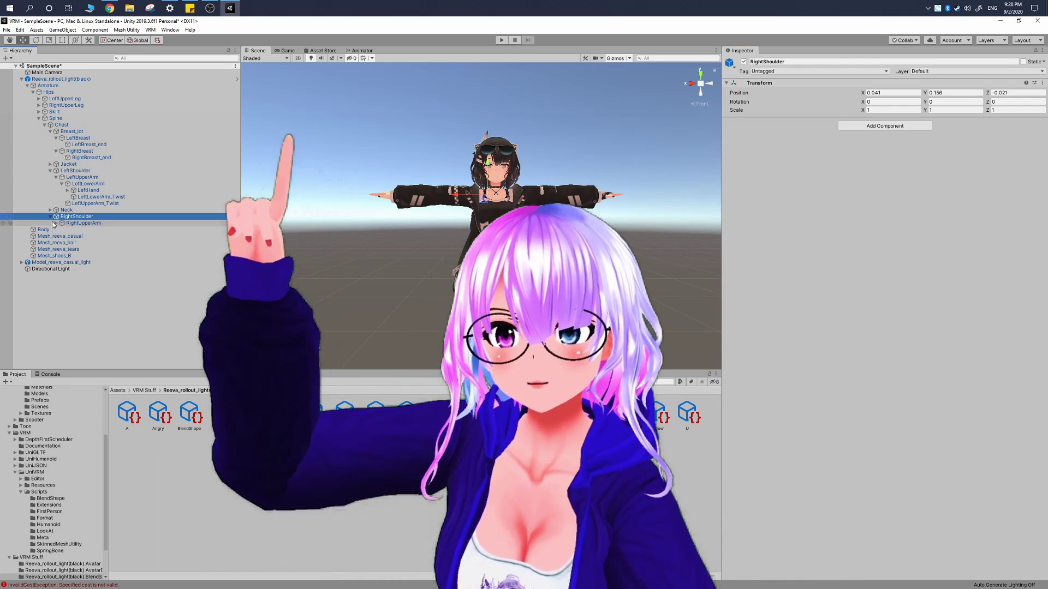
left_click(884, 125)
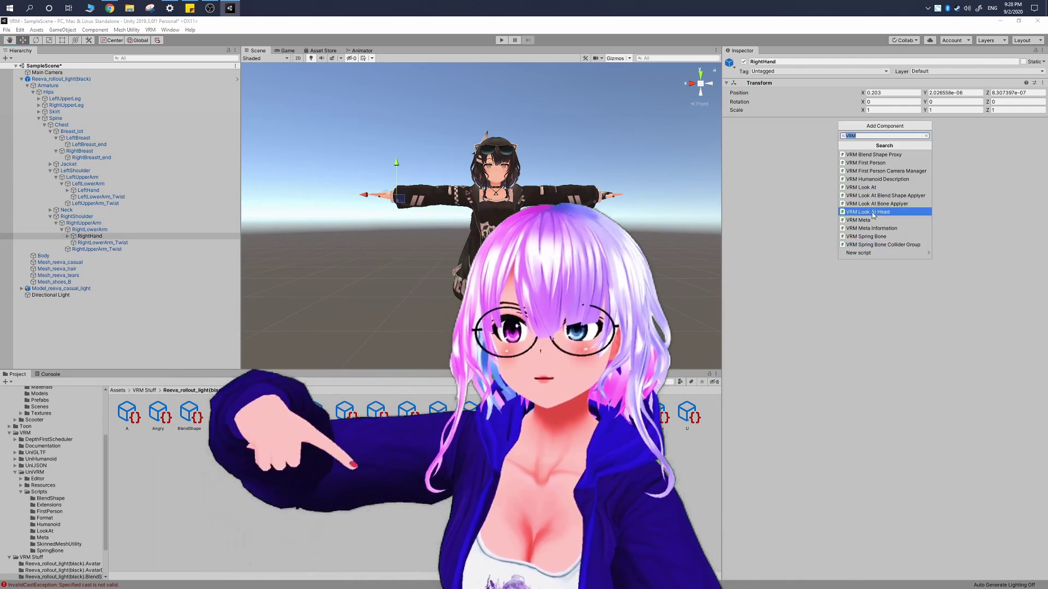
left_click(884, 244)
- Assign both hand collider groups to Breast_lot's spring bone Collider Groups
left_click(71, 132)
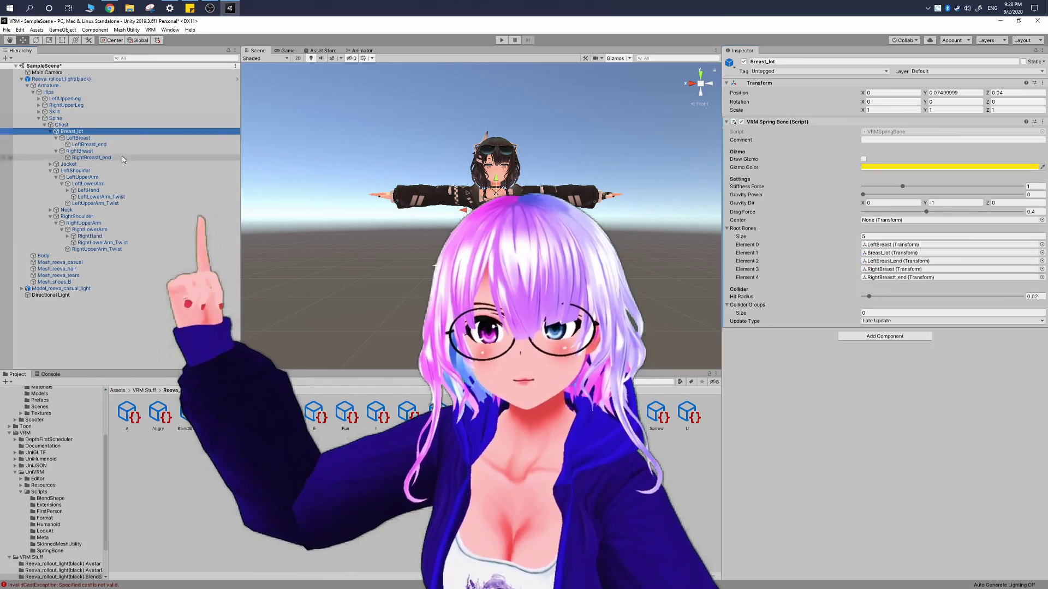
left_click(93, 190)
left_click_drag(874, 311, 876, 310)
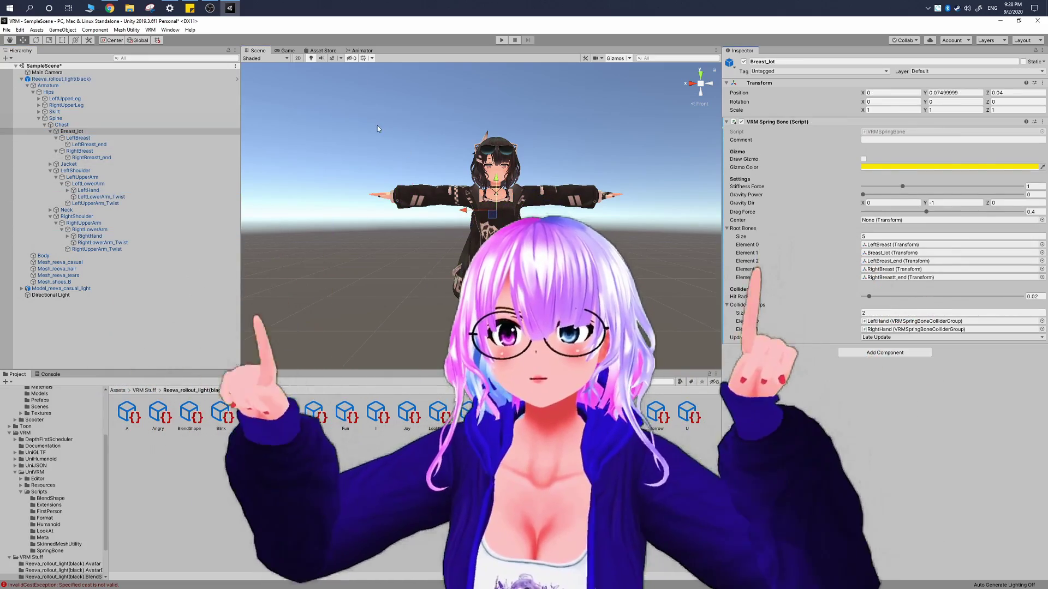
left_click(65, 79)
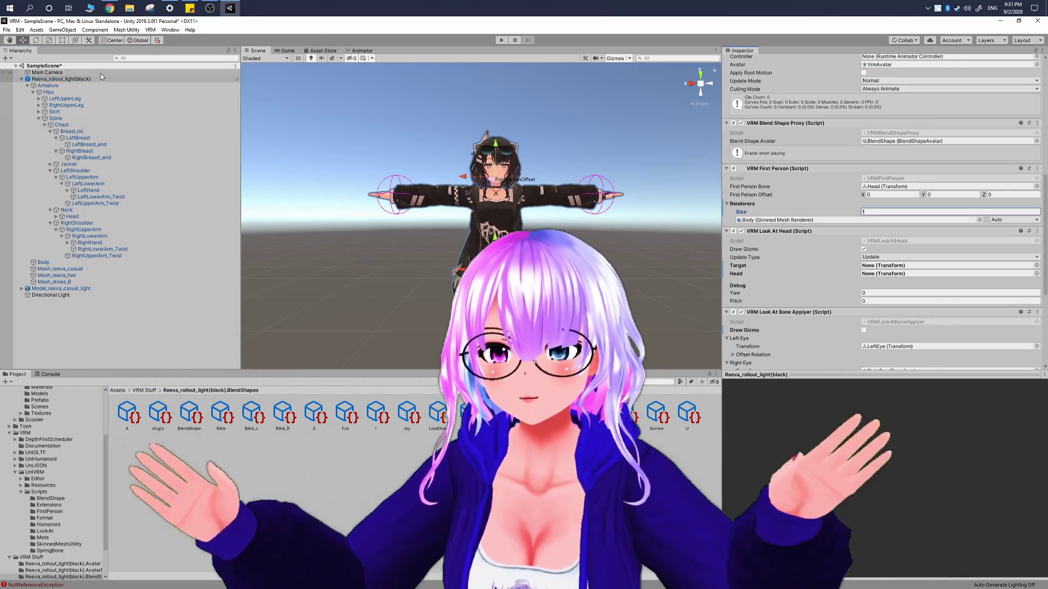
- Start a VRM export of the avatar from the VRM menu
left_click(150, 30)
left_click(158, 61)
left_click(677, 522)
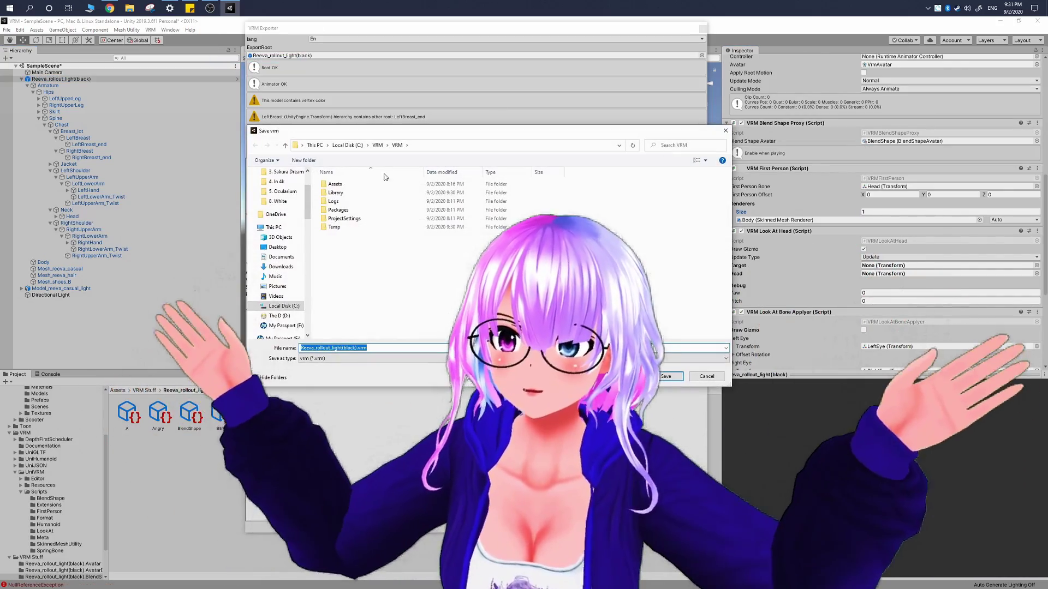
- Create a new folder V2 inside VRM Stuff and save the VRM file there
double_click(339, 227)
right_click(314, 266)
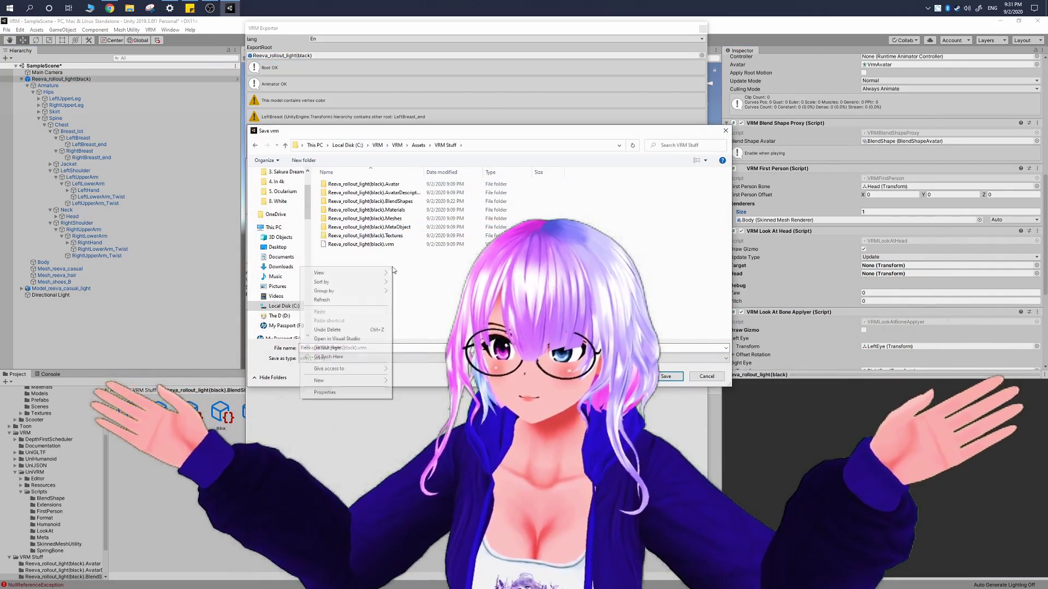
left_click(410, 377)
type("V2")
key("Return")
left_click(669, 377)
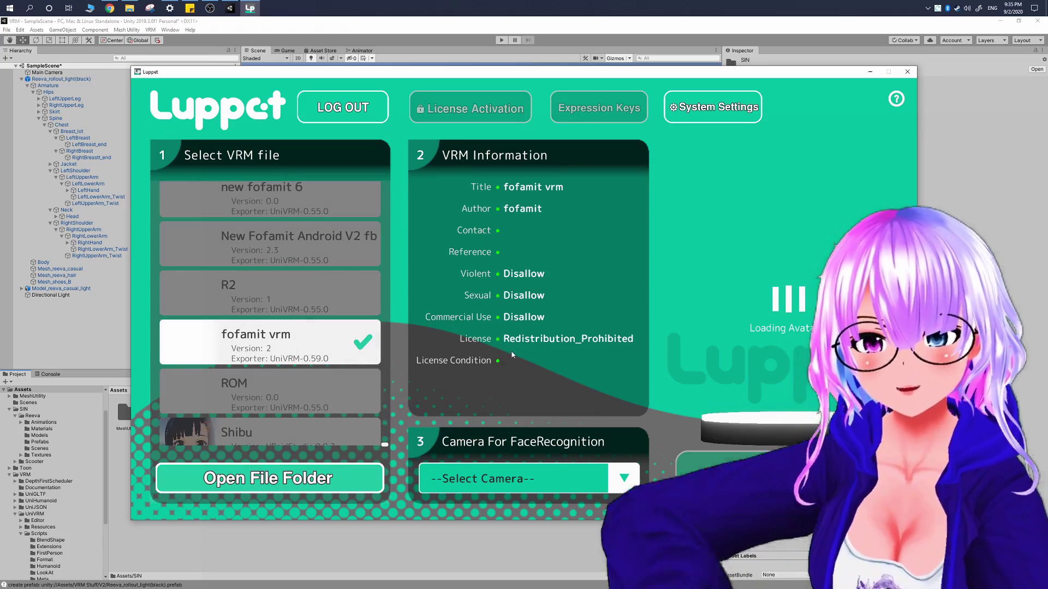
- Start tracking with HD Pro Webcam C920, then close Expression Keys and background settings
left_click(491, 478)
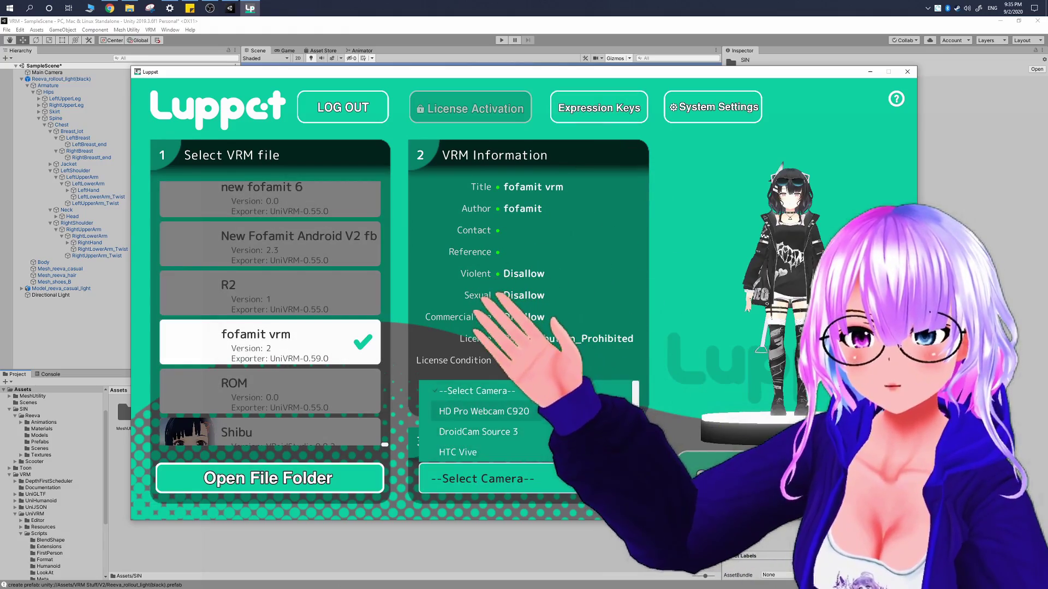
left_click(481, 402)
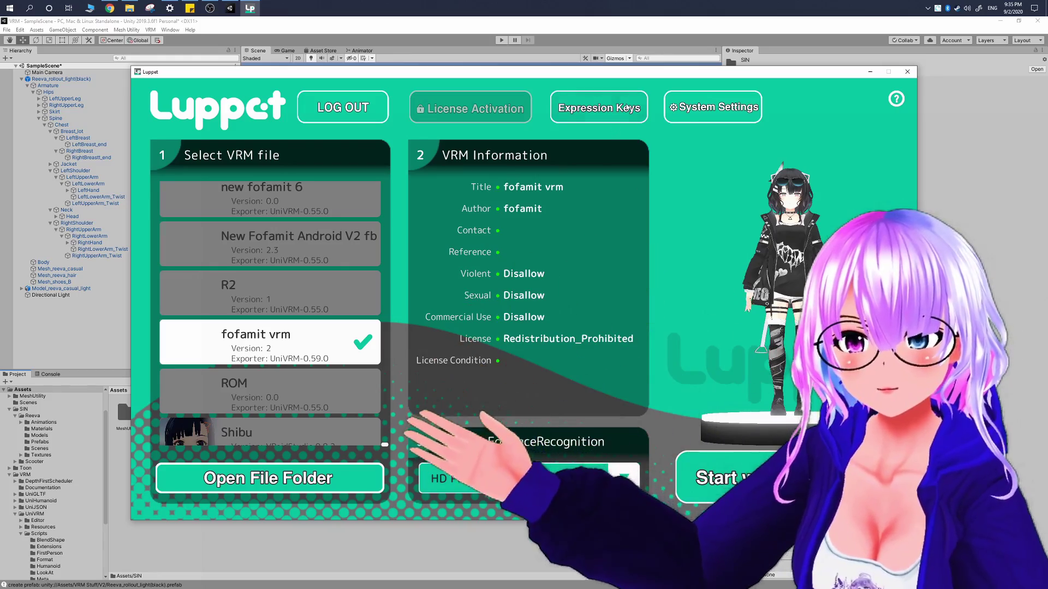
left_click(726, 479)
left_click(799, 133)
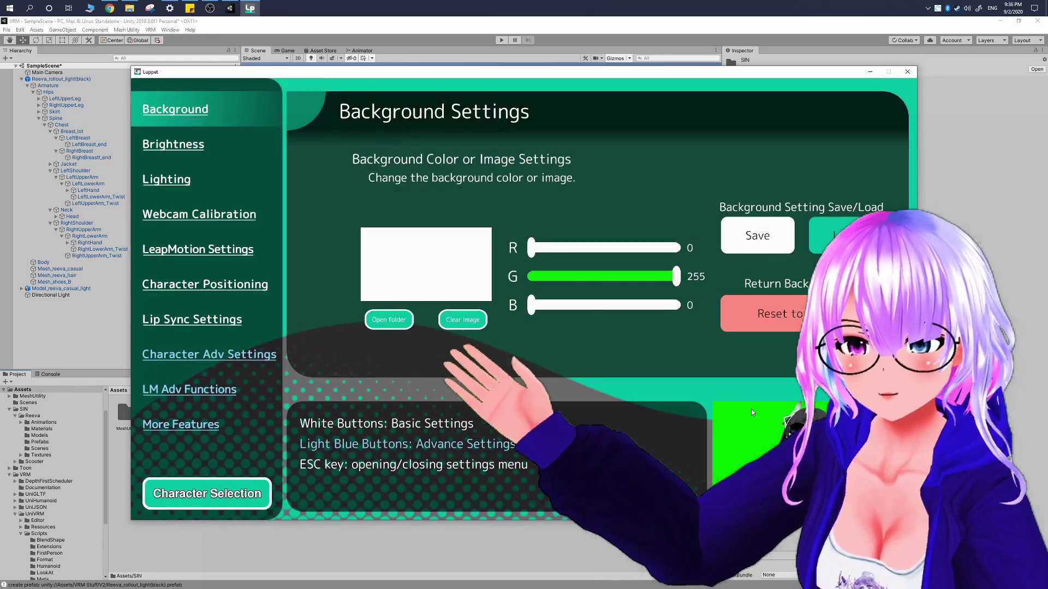
key("Escape")
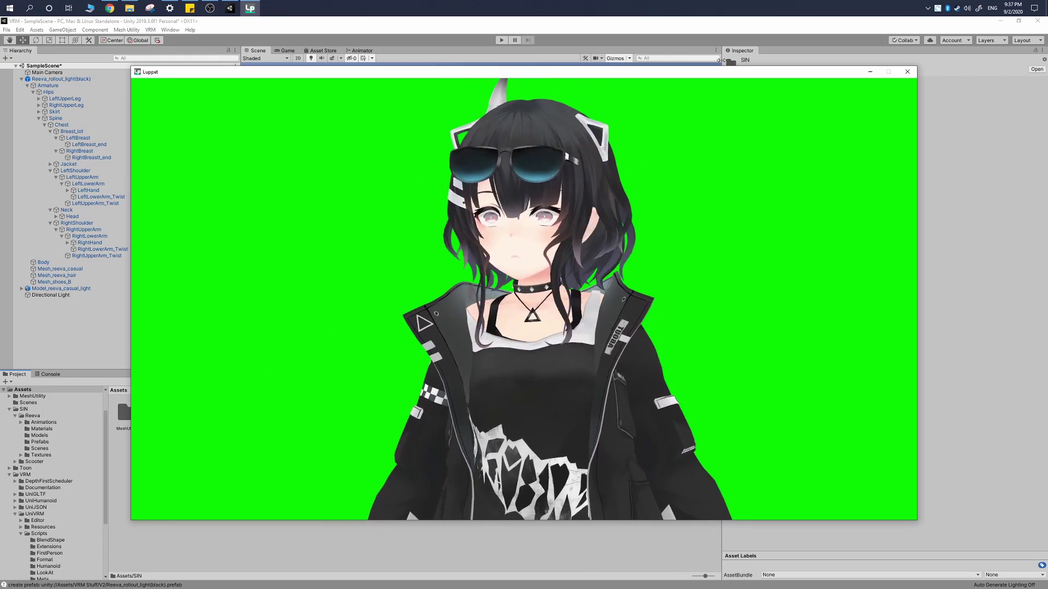
- Switch over to OBS with Alt+Tab, leaving the avatar tracking in Luppet
key("alt+Tab")
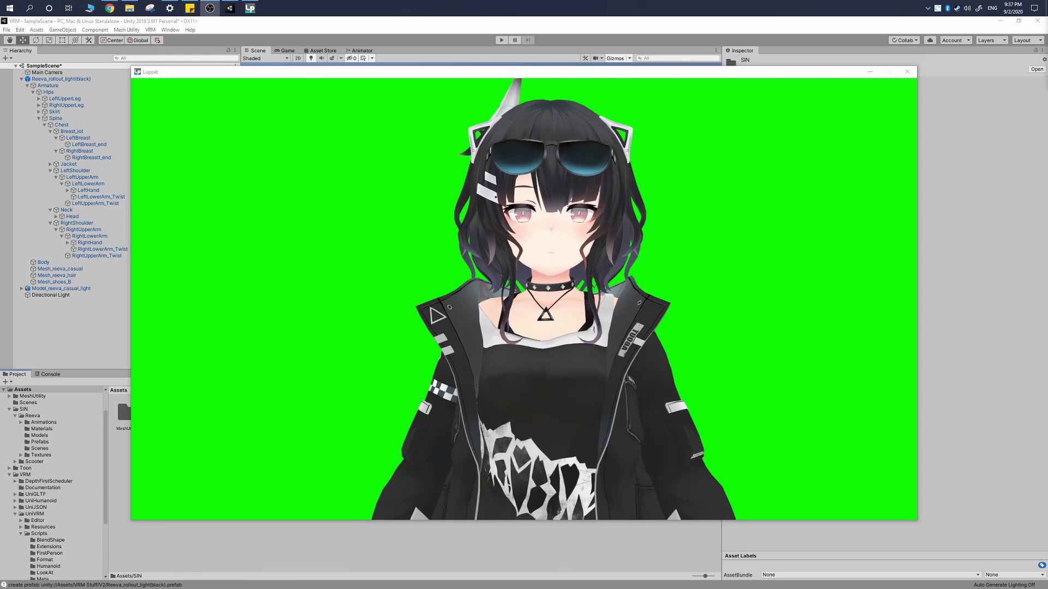